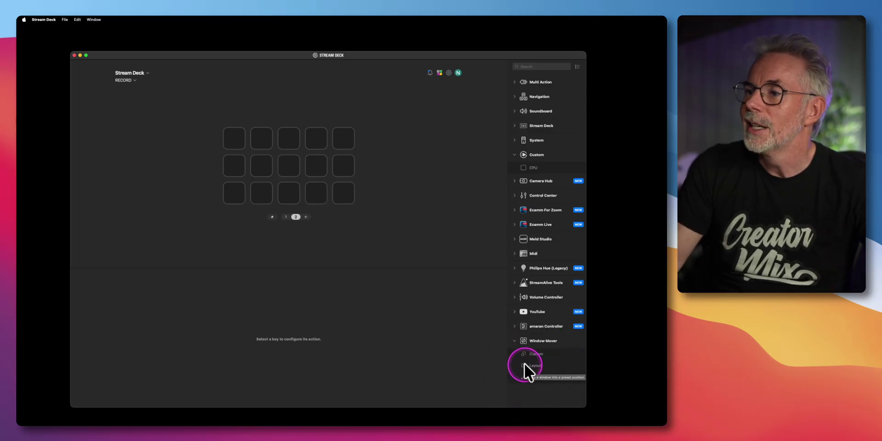
Step: Add the Window Mover Layout action to the first key of page 2 and set its Selection to App
drag(524, 363, 233, 142)
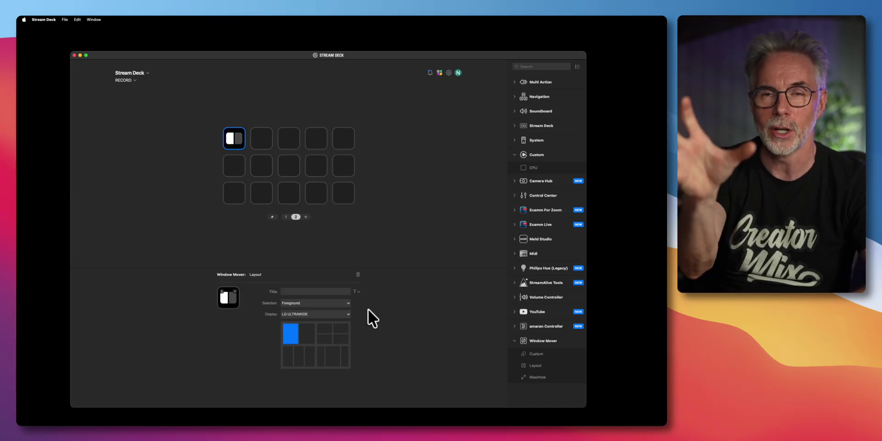
click(348, 303)
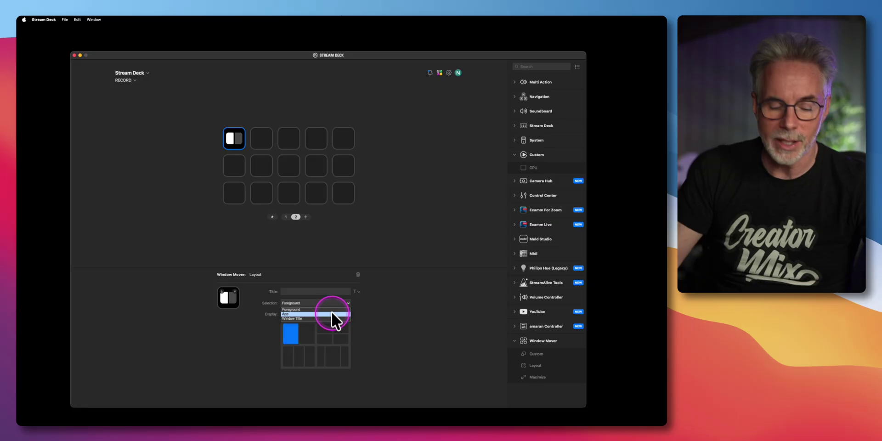
click(331, 313)
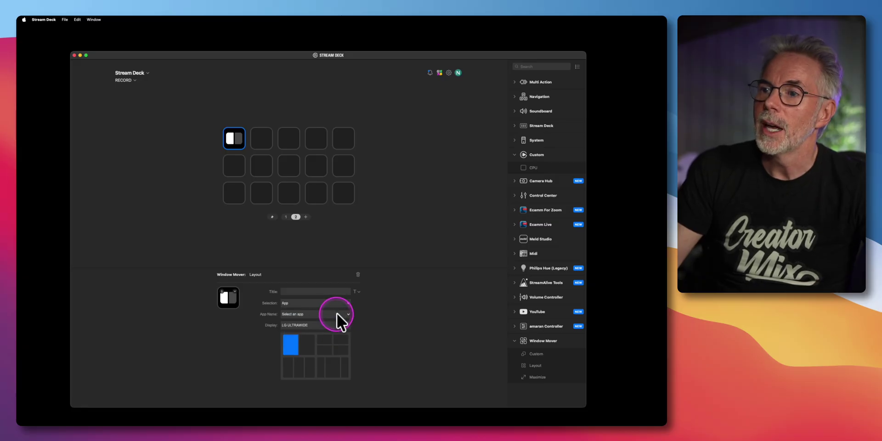
click(346, 313)
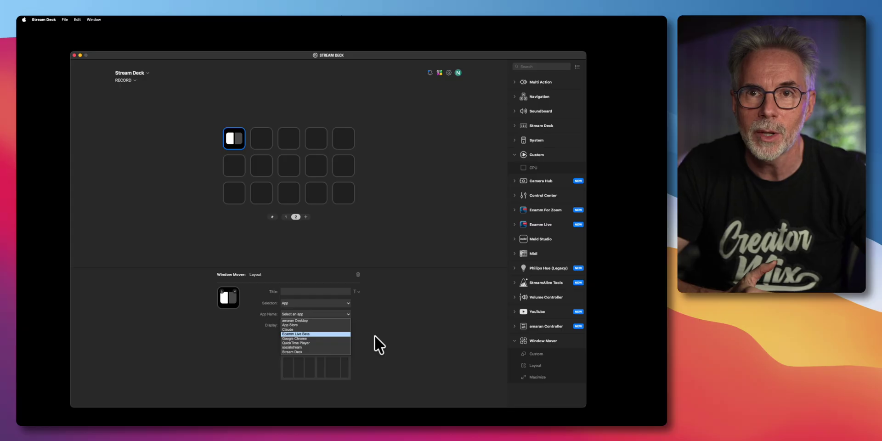
drag(390, 337, 288, 343)
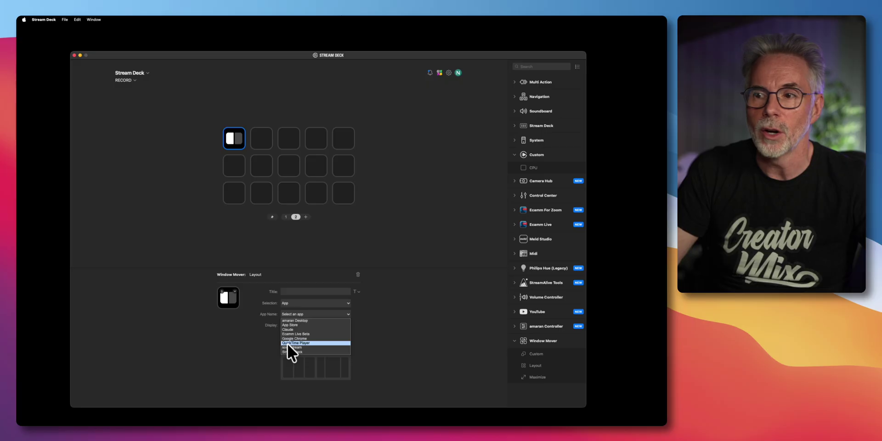
drag(287, 343, 290, 347)
drag(227, 370, 434, 223)
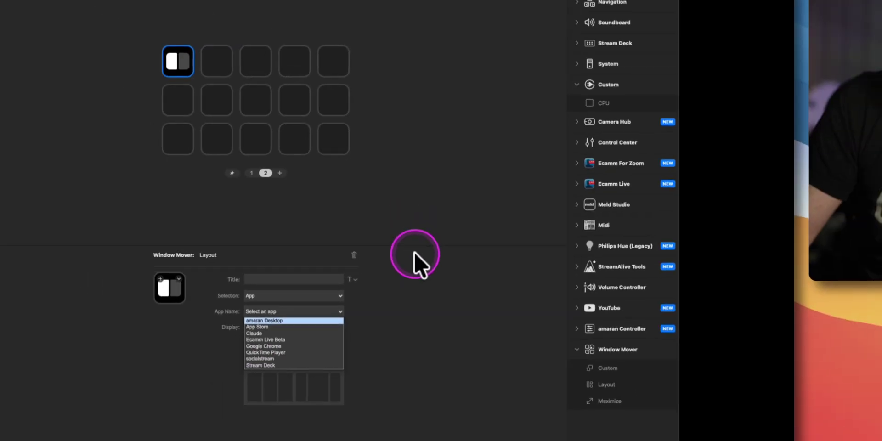
drag(414, 252, 411, 265)
click(334, 295)
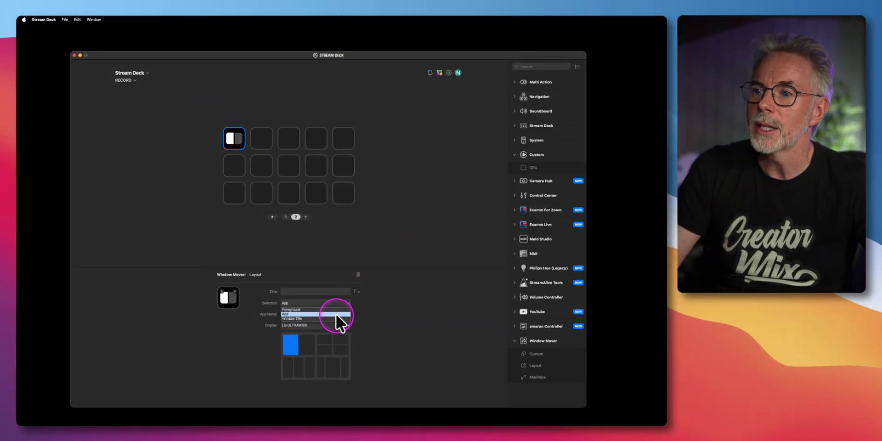
click(335, 318)
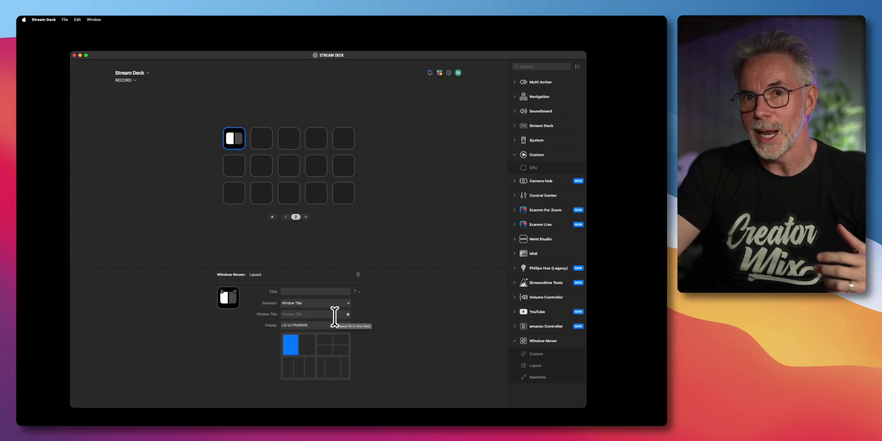
click(311, 313)
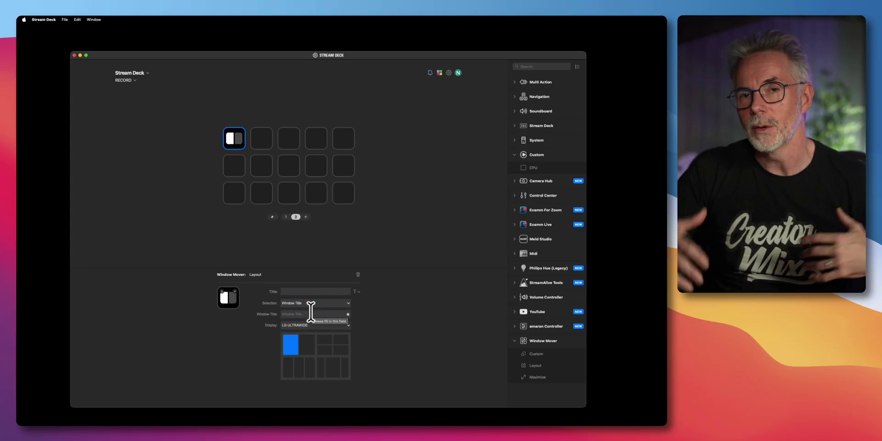
click(336, 304)
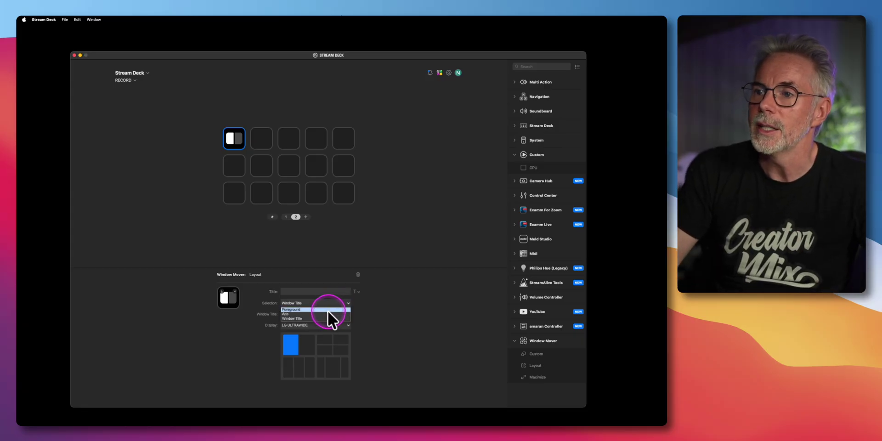
click(325, 313)
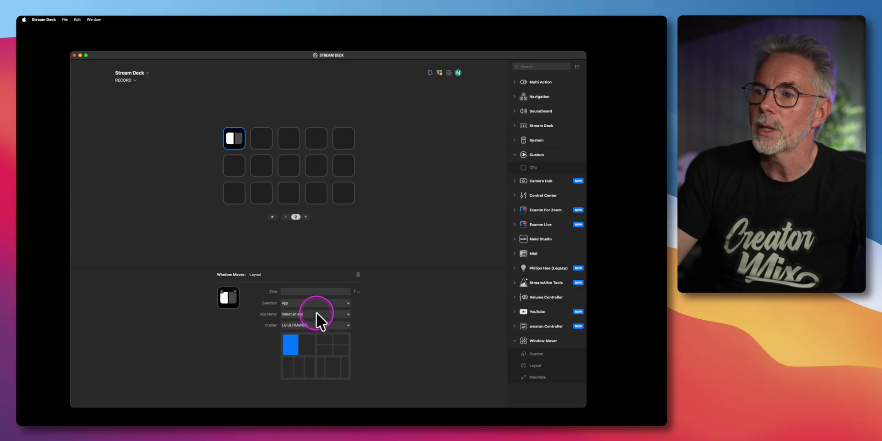
Step: Set the Layout action's app to Claude and its target display to the BenQ monitor
click(316, 314)
click(302, 328)
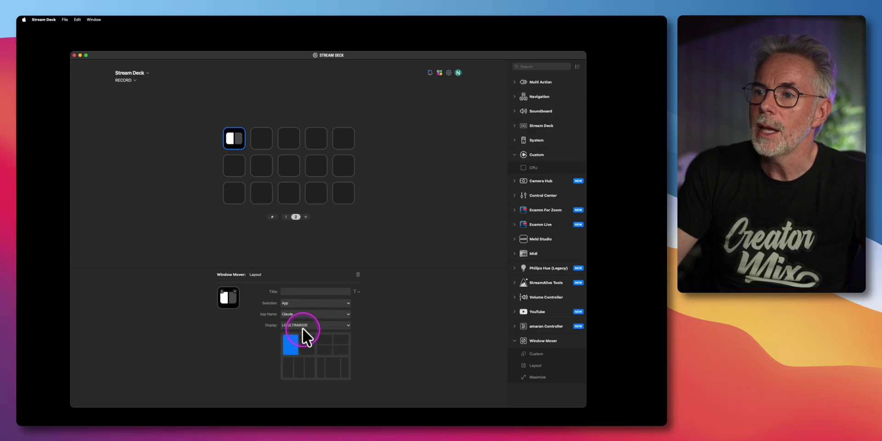
click(289, 357)
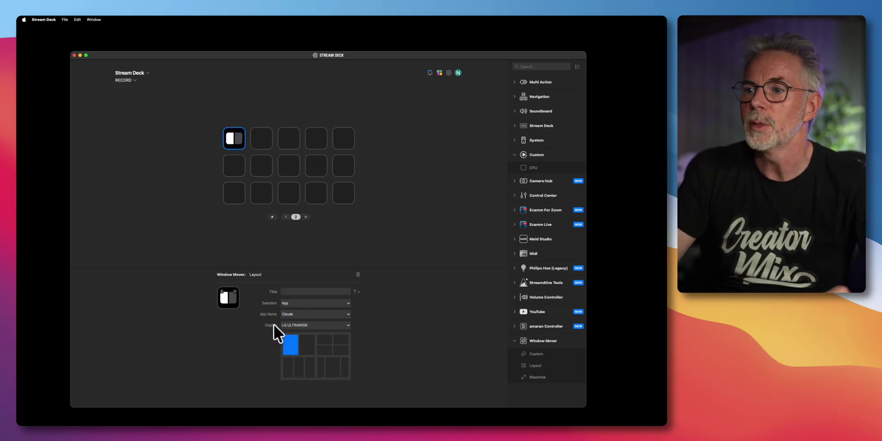
click(338, 324)
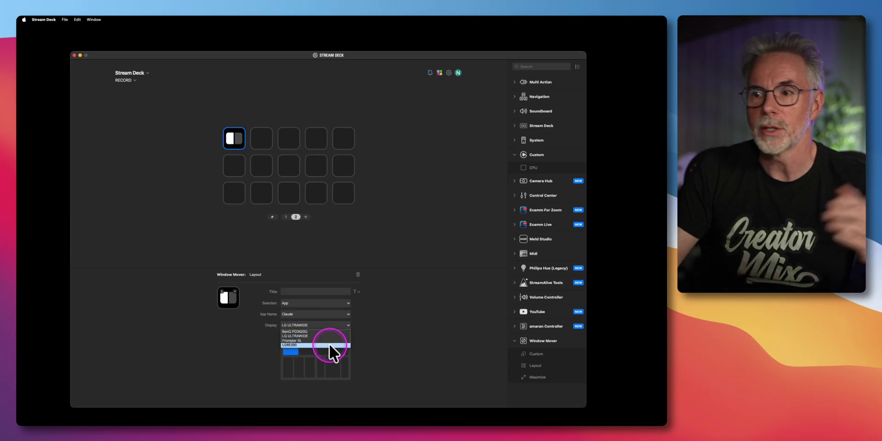
click(324, 332)
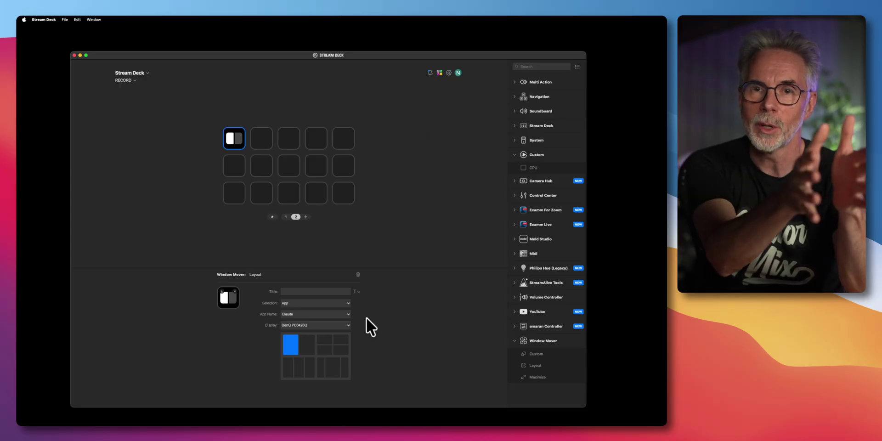
click(370, 315)
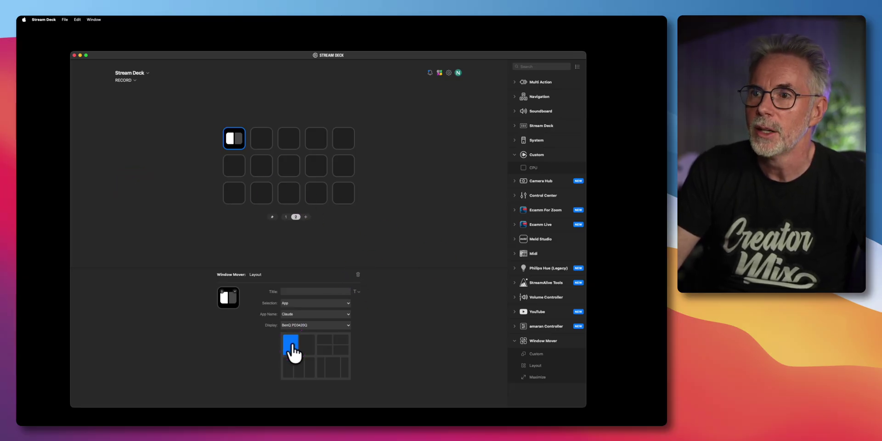
click(298, 302)
click(326, 317)
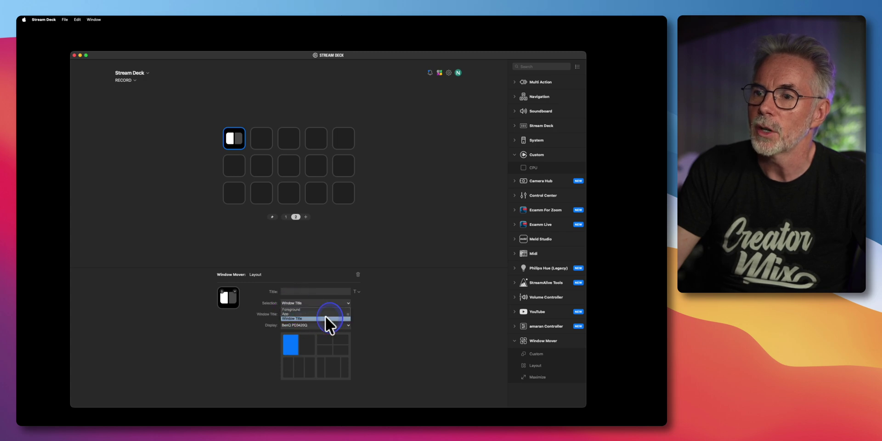
click(308, 306)
click(301, 310)
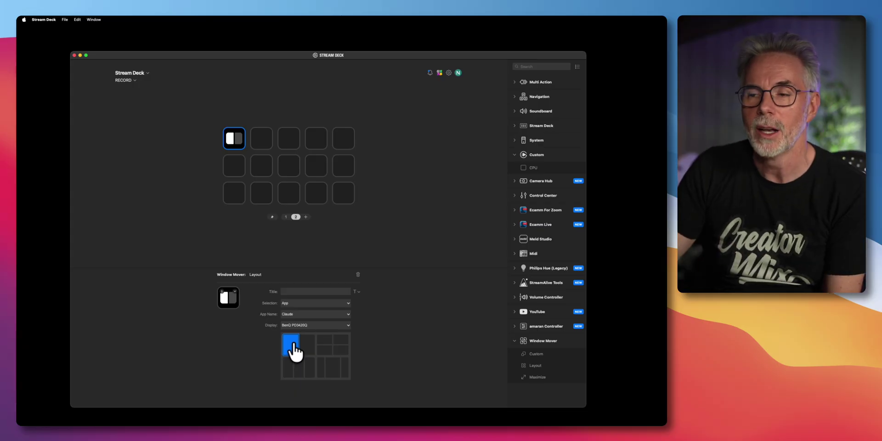
Step: Check how the left-half layout places the Claude window and bring the Stream Deck window back to the front
click(435, 329)
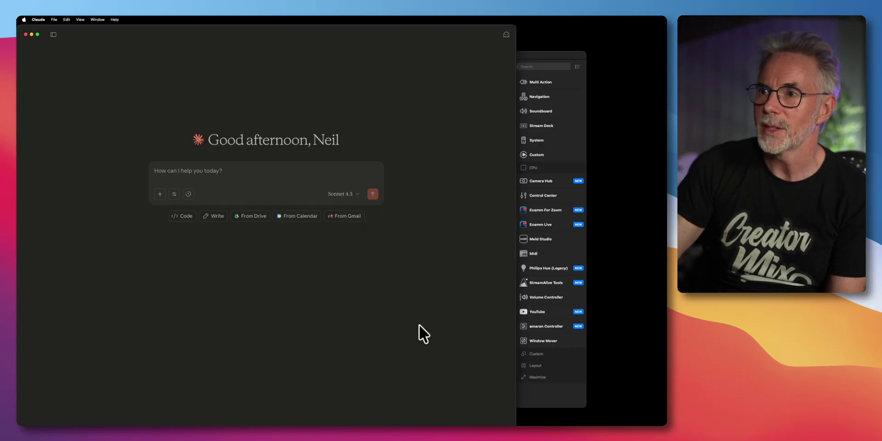
click(373, 193)
click(458, 189)
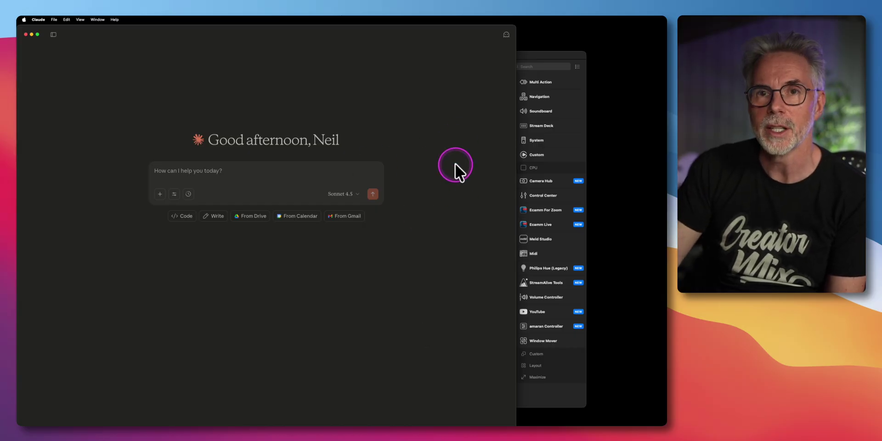
click(476, 140)
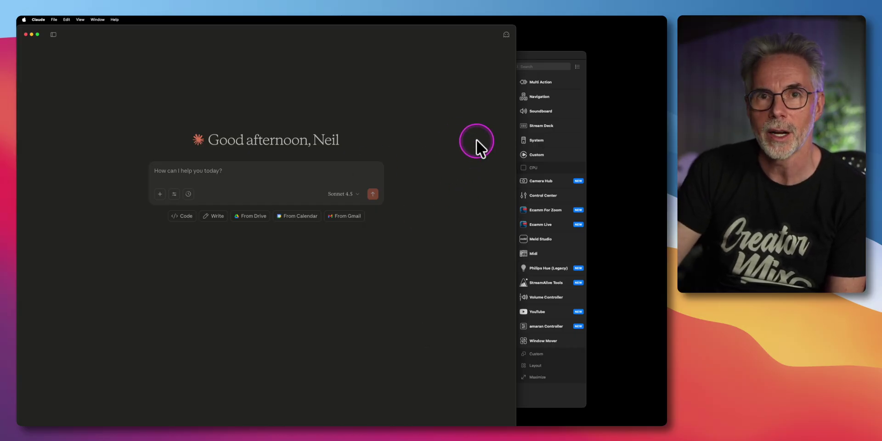
click(525, 66)
click(537, 57)
click(357, 362)
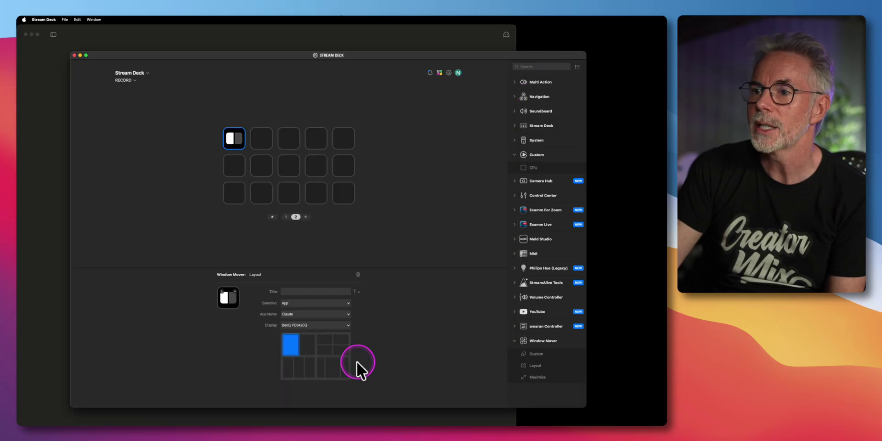
Step: Try the lower-left quarter of the four-quadrant layout on the Claude window and return to Stream Deck
click(324, 343)
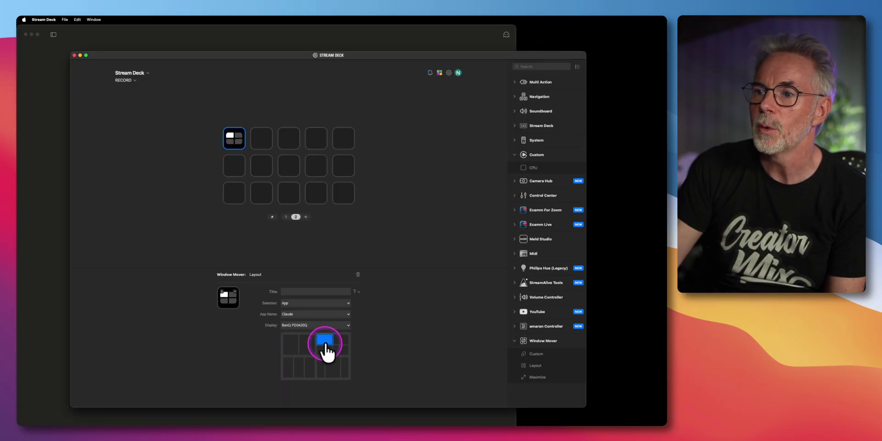
click(325, 350)
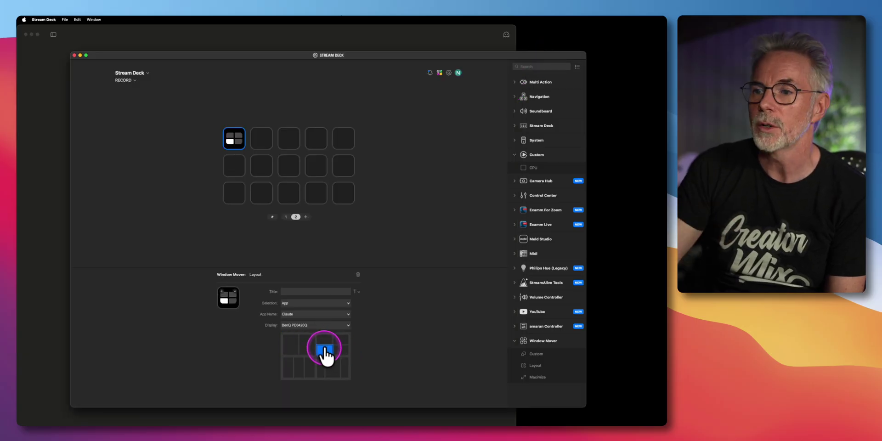
click(335, 344)
click(335, 343)
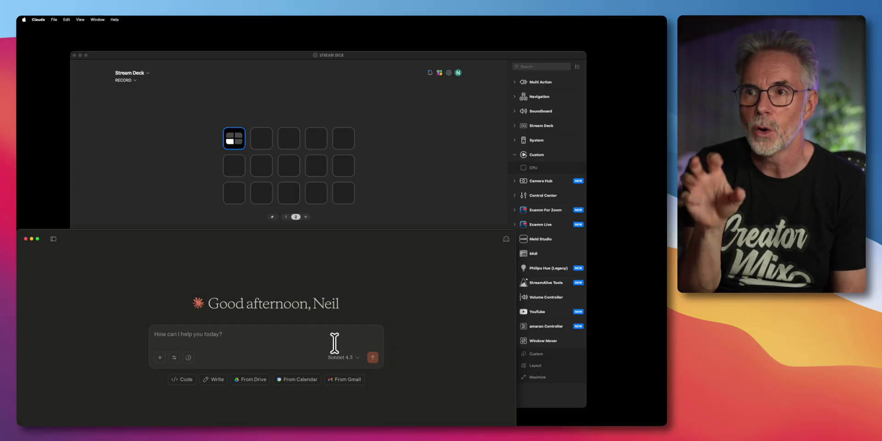
click(394, 205)
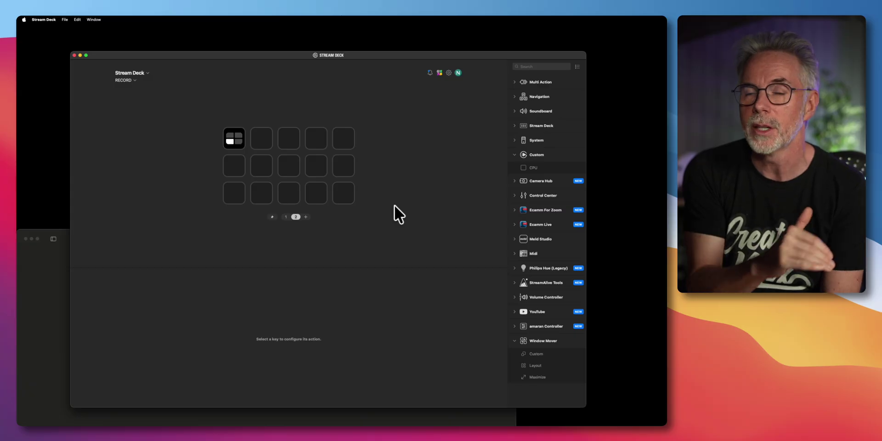
Step: Set the first key's layout to the left column of the equal three-column grid and return to Stream Deck
click(233, 141)
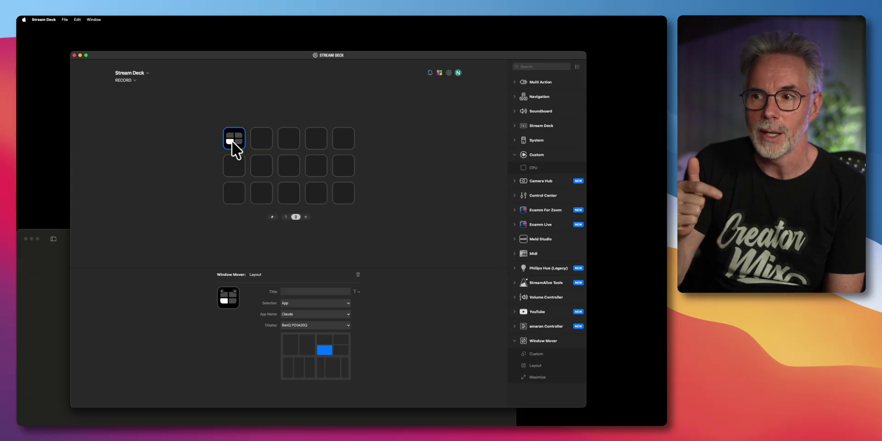
click(289, 366)
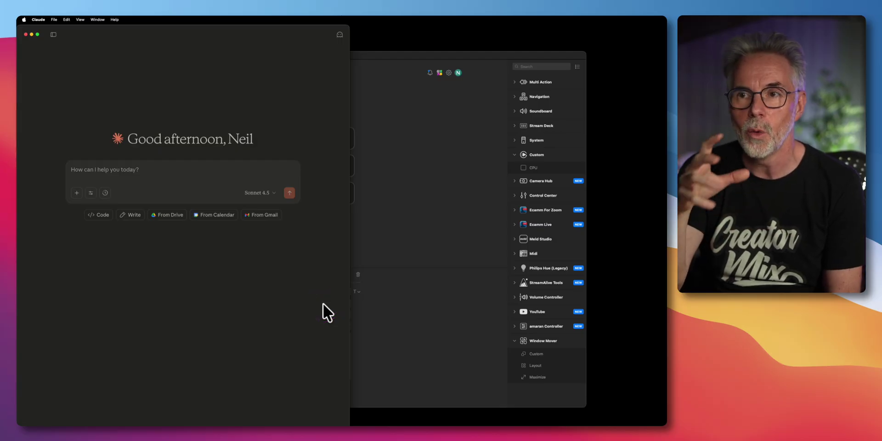
click(459, 212)
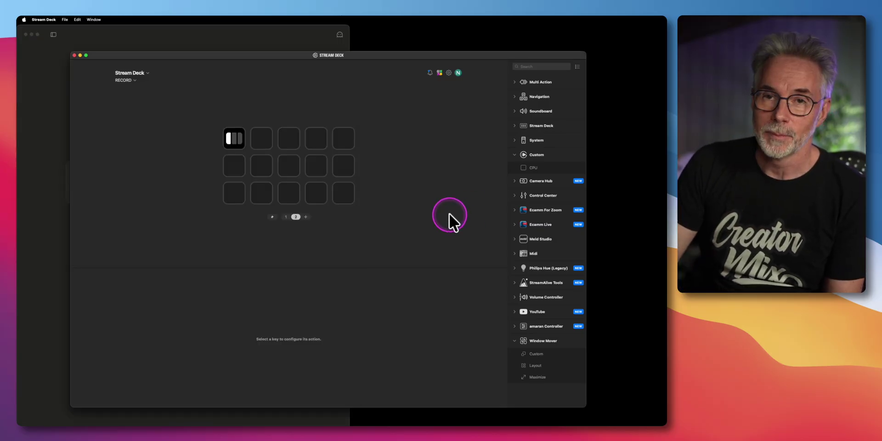
Step: Copy the first key's Layout action to the empty key directly below it
click(236, 138)
click(234, 164)
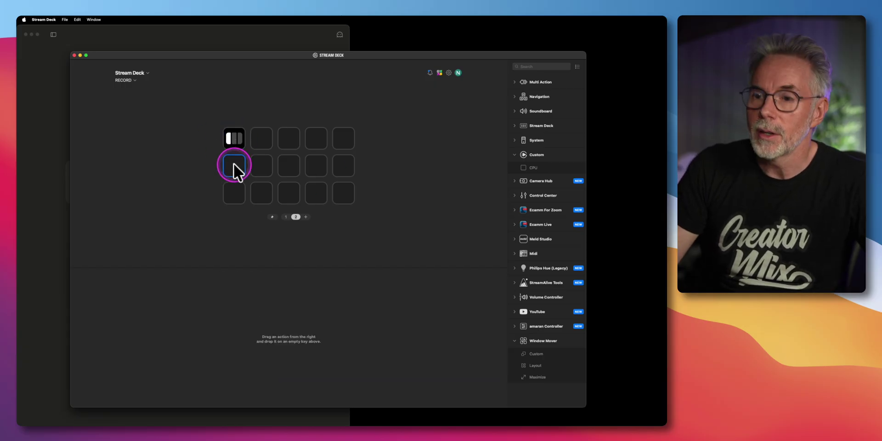
key(super+v)
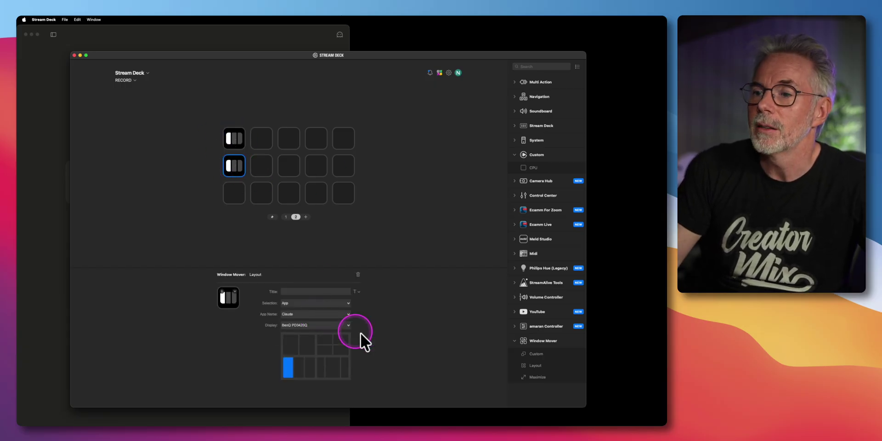
Step: Set the copied key's app to Stream Deck and its layout to the middle column of the equal three-column grid
click(297, 314)
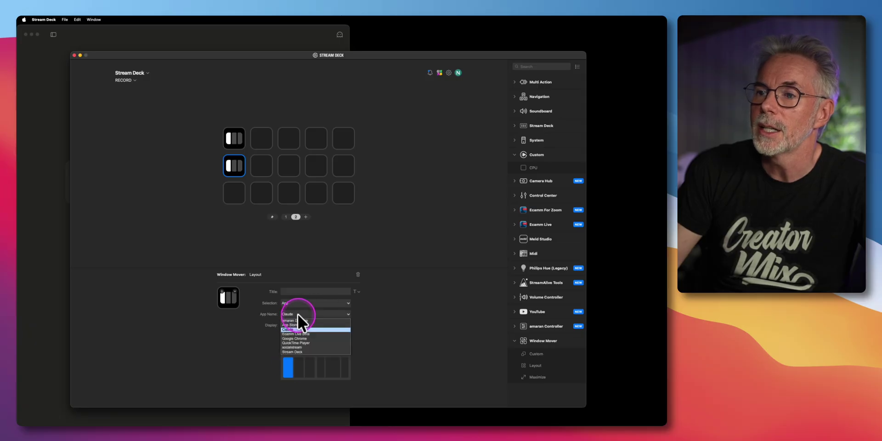
click(293, 349)
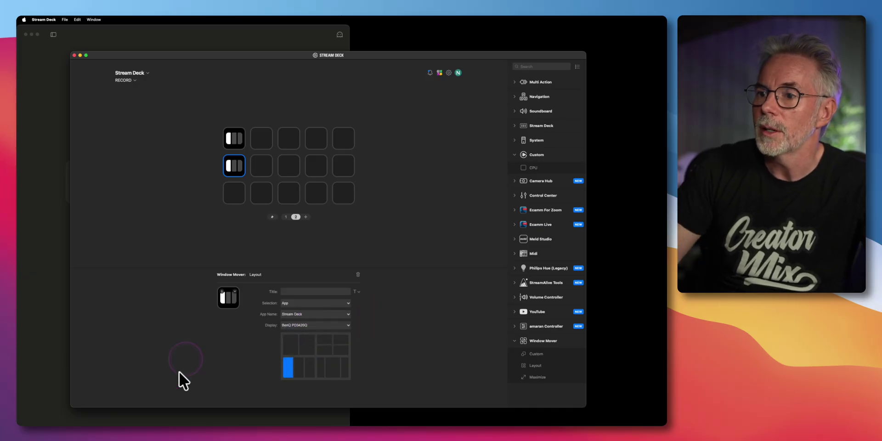
click(297, 367)
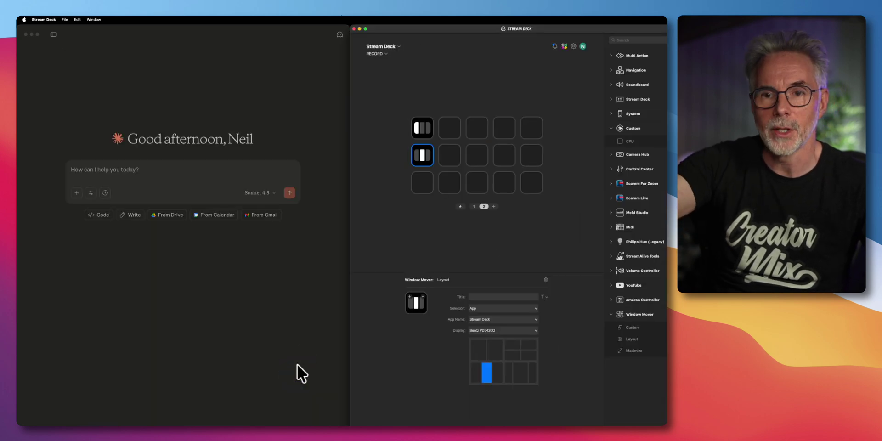
click(297, 364)
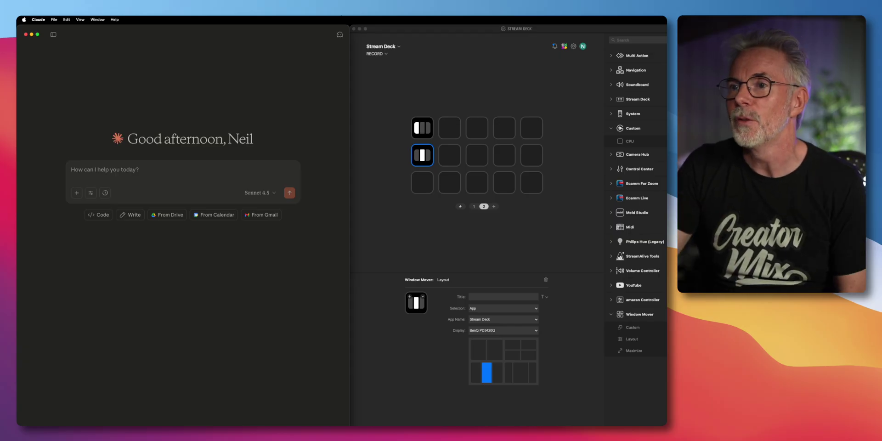
Step: Try the Stream Deck key with the left column so its window shares Claude's place, and set the key back to the middle column
click(423, 155)
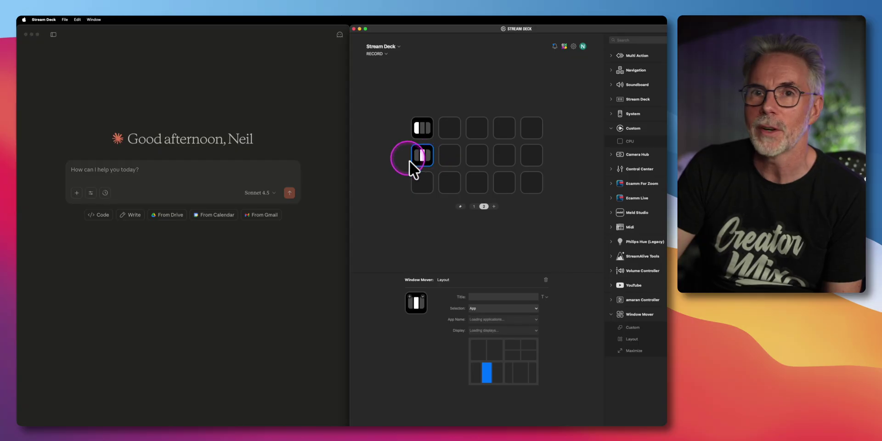
click(476, 376)
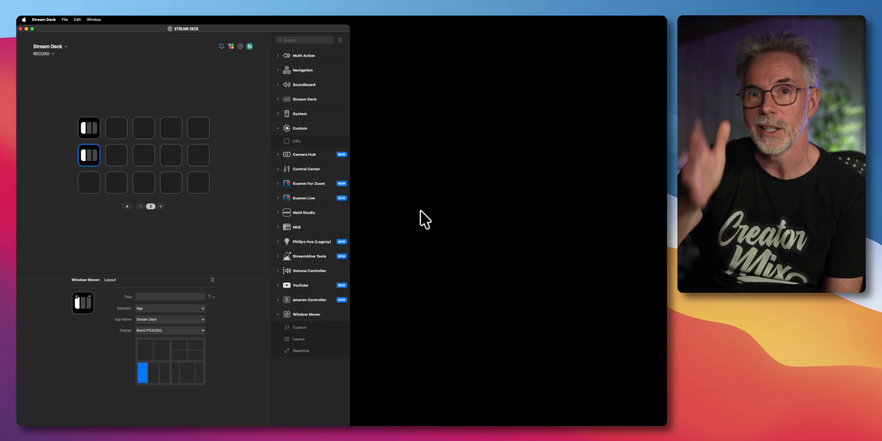
key(super+Tab)
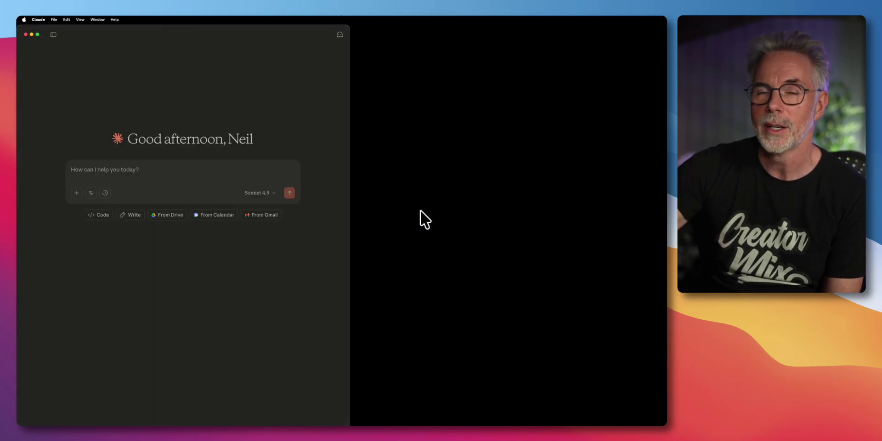
key(super+Tab)
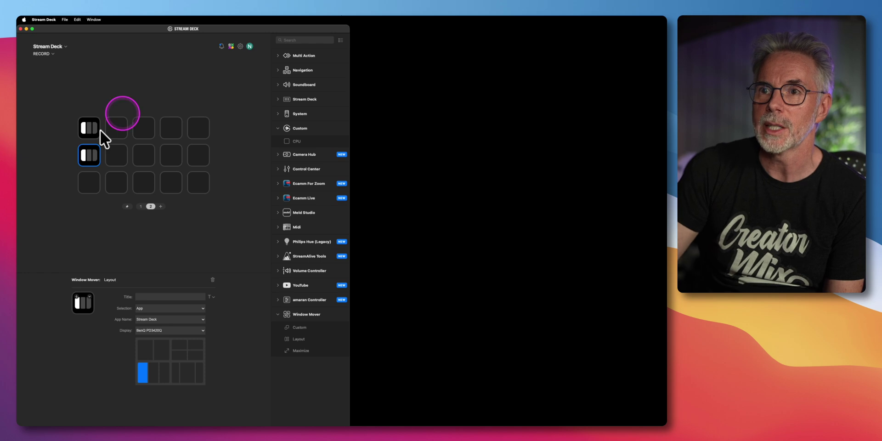
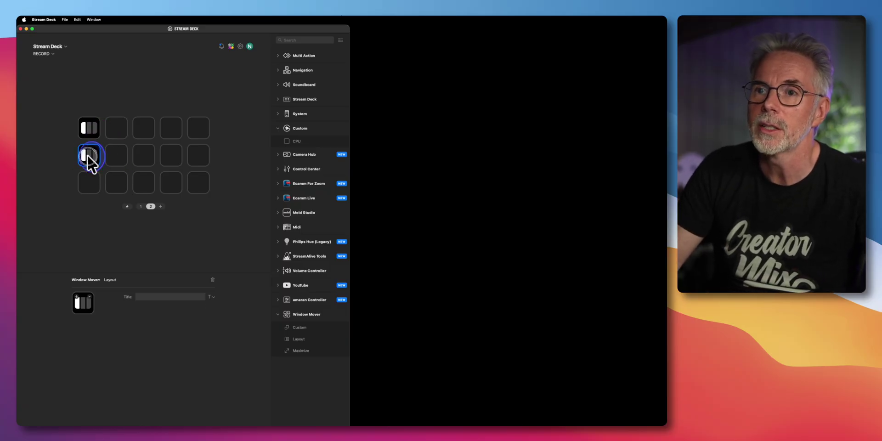
click(173, 381)
mouse_move(158, 366)
mouse_down()
mouse_move(153, 373)
mouse_move(152, 366)
mouse_up()
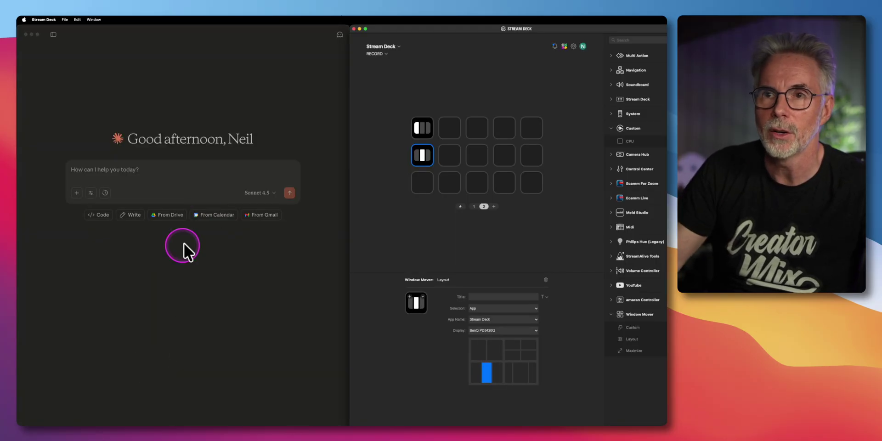
Step: Minimise the Stream Deck and Claude windows, and restore Stream Deck near the centre of the display
click(360, 29)
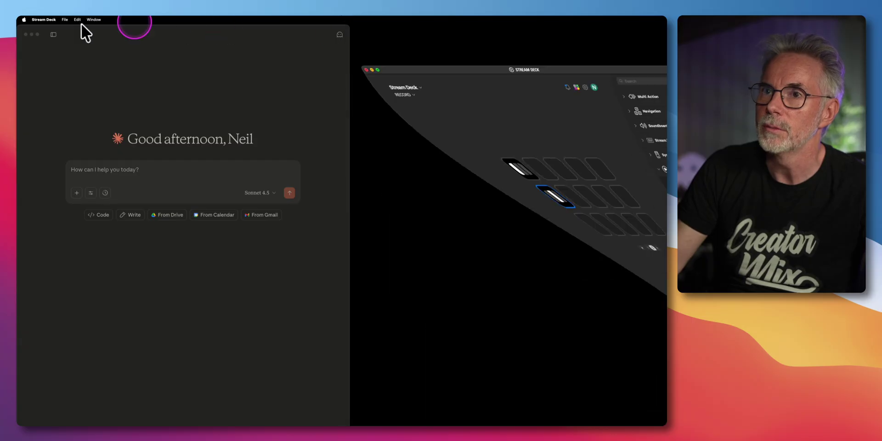
click(32, 34)
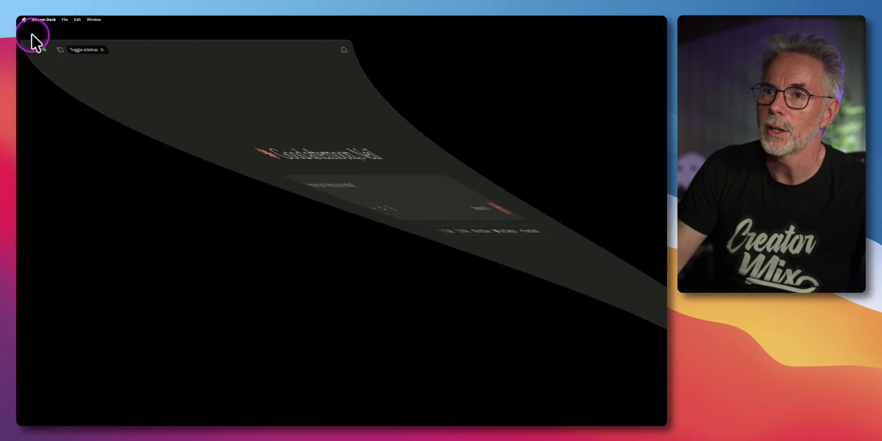
mouse_move(302, 422)
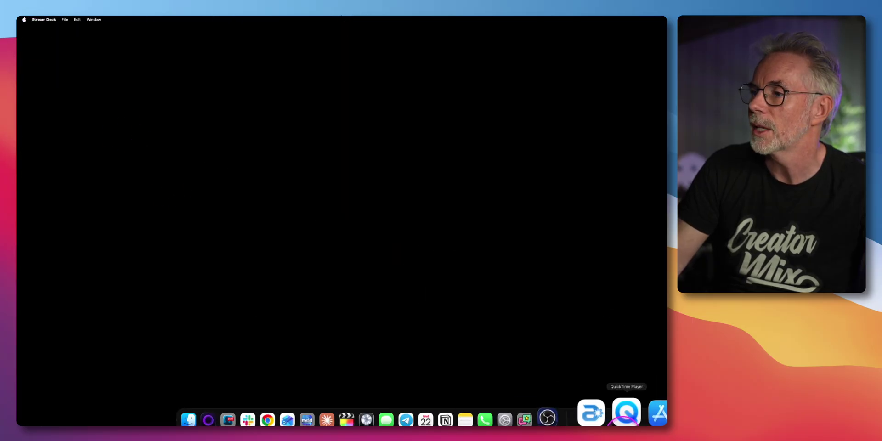
click(662, 413)
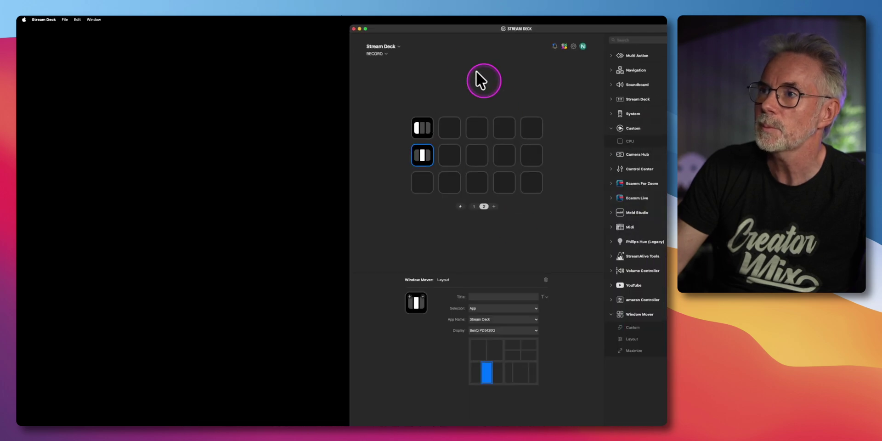
drag(444, 31, 248, 32)
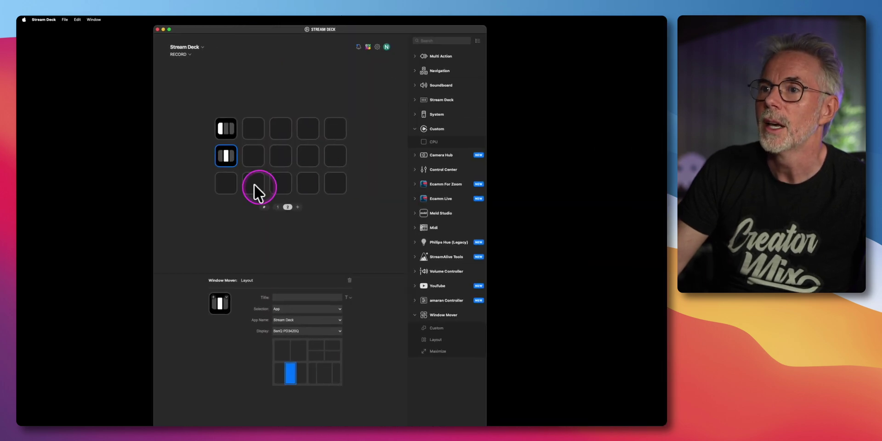
Step: Add a Multi Action to the last key of the top row and return to the key grid
click(413, 56)
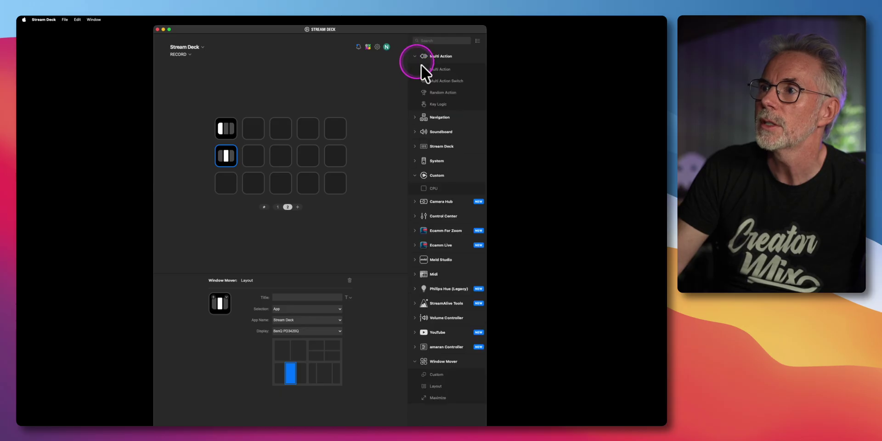
drag(436, 71, 331, 128)
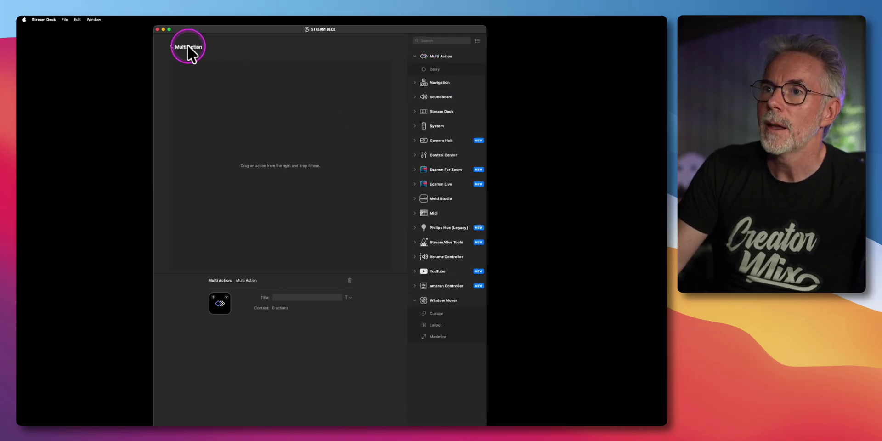
click(186, 46)
Step: Copy the first key's Window Mover Layout action into the Multi Action and return to the key grid
click(225, 131)
click(336, 131)
double_click(330, 133)
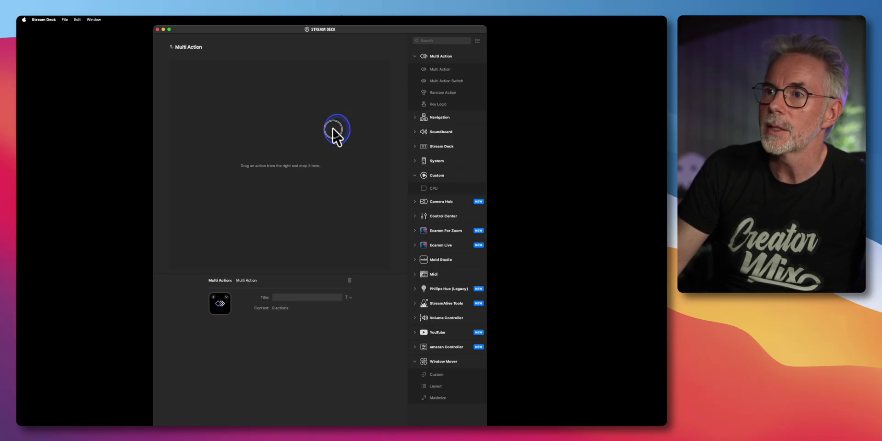
drag(286, 146, 285, 147)
click(179, 46)
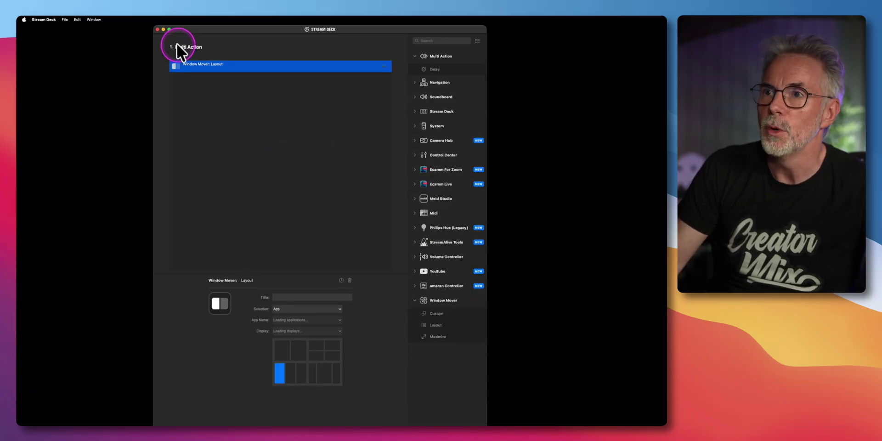
Step: Copy the middle-column Layout action into the Multi Action as its second action and return to the key grid
click(225, 157)
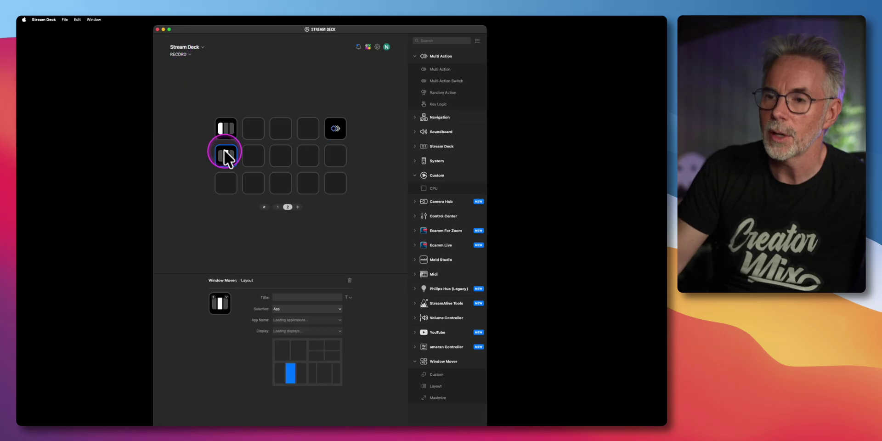
double_click(336, 130)
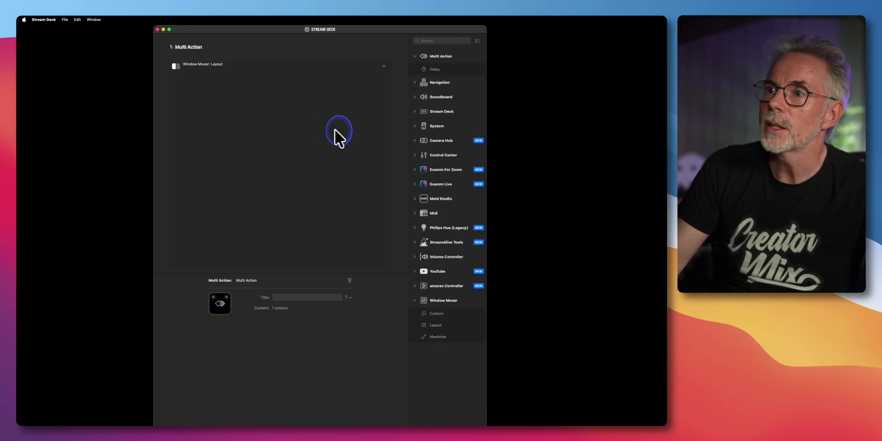
click(264, 122)
key(super+v)
click(261, 122)
click(182, 49)
click(172, 47)
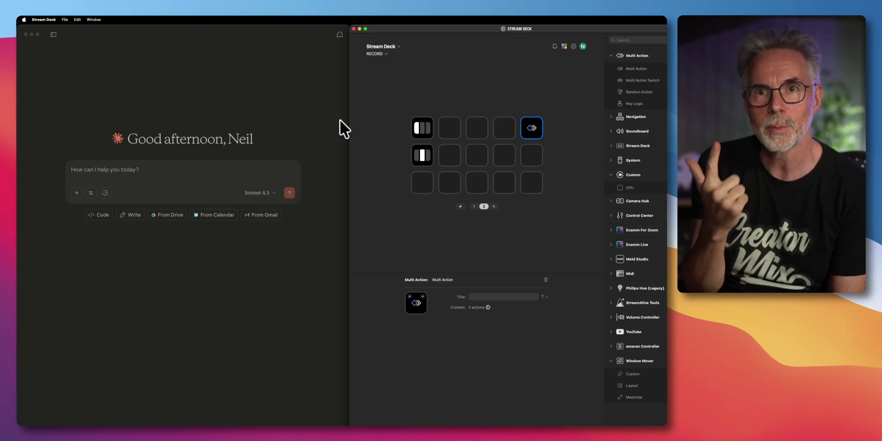
Step: Minimise the Claude window and move the Stream Deck window to the middle of the display
drag(430, 125, 419, 143)
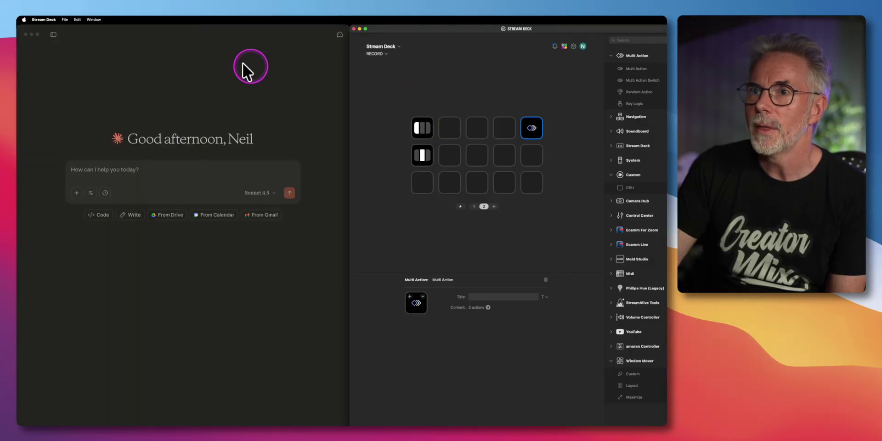
click(30, 35)
click(32, 34)
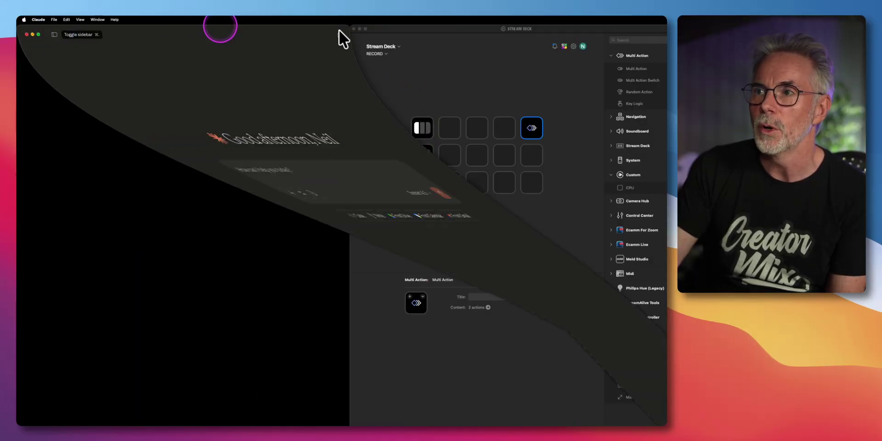
drag(410, 30, 214, 29)
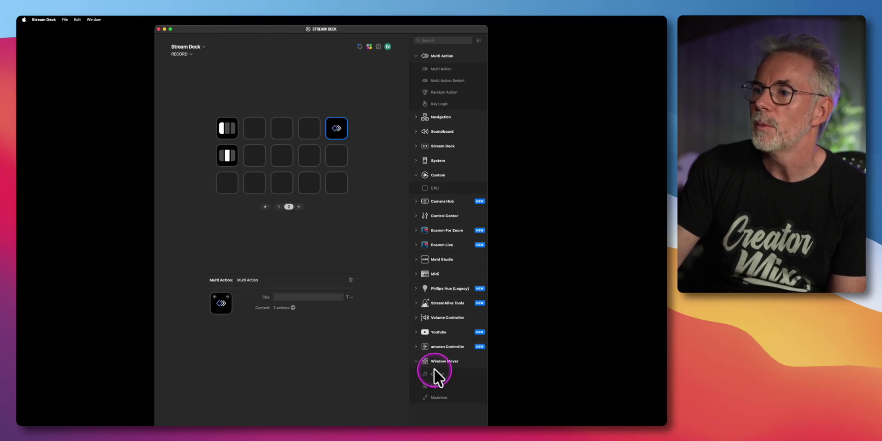
Step: Add a Window Mover Layout action to the second key of the bottom row and set its display to BenQ PD3420Q
drag(427, 385, 255, 182)
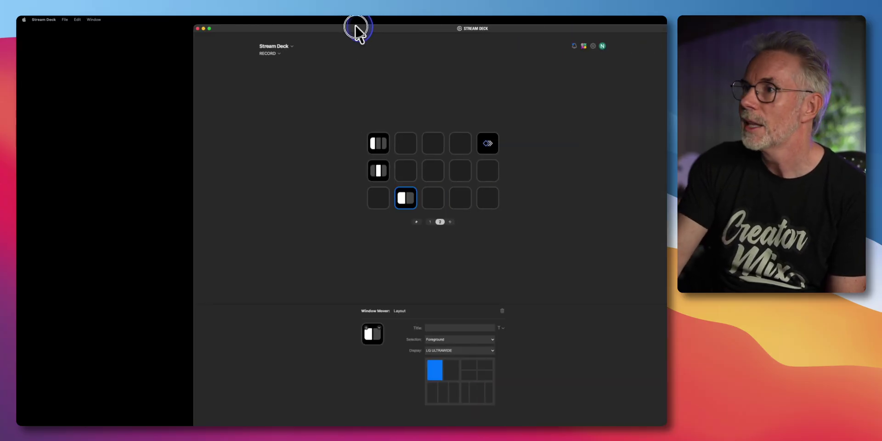
click(356, 318)
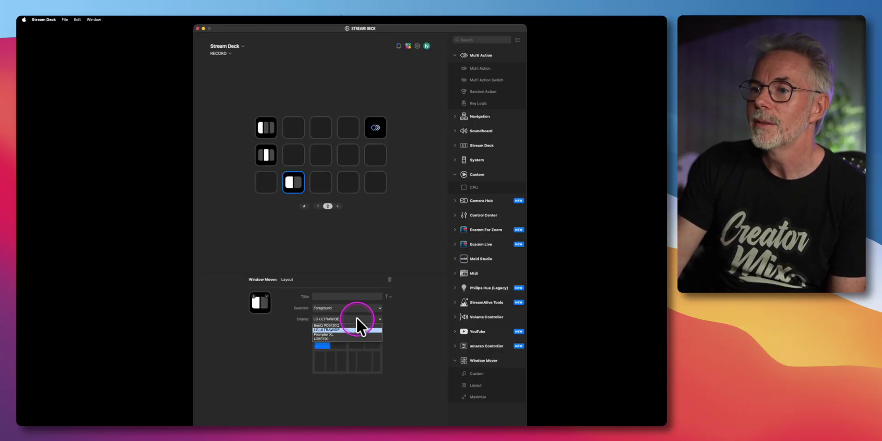
click(353, 324)
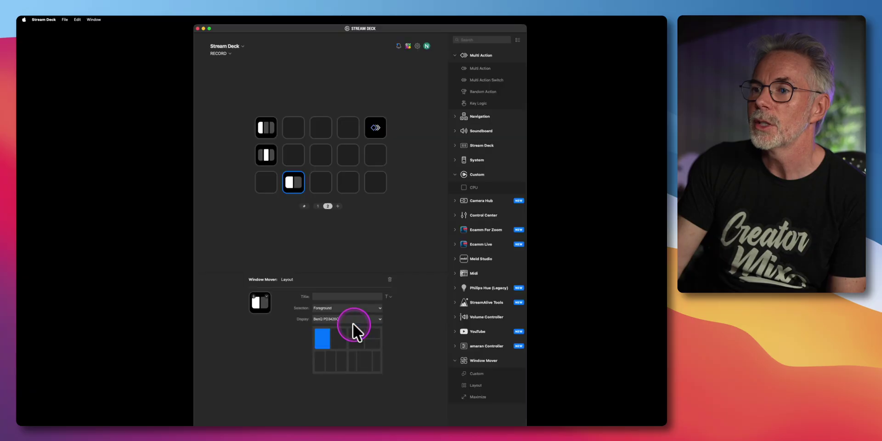
click(397, 324)
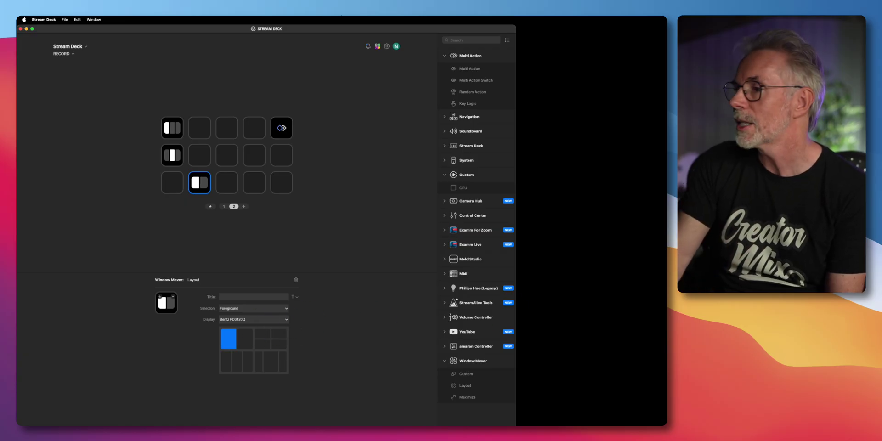
Step: Bring up the Chrome window, minimise it again and return to Stream Deck
mouse_move(618, 415)
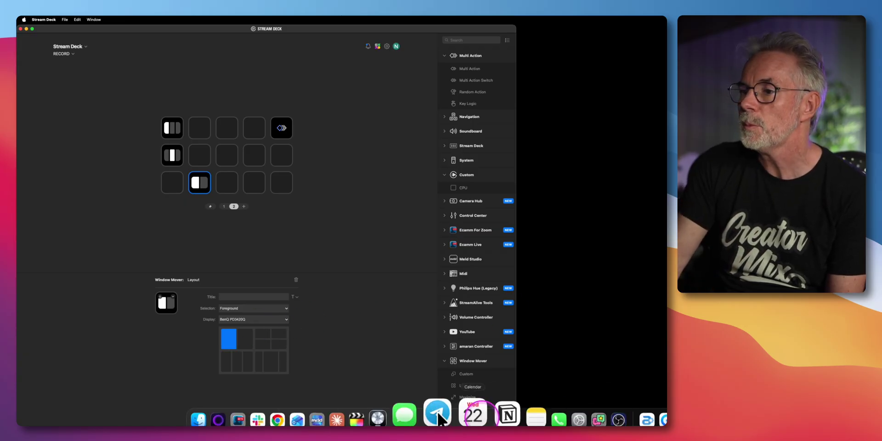
click(301, 412)
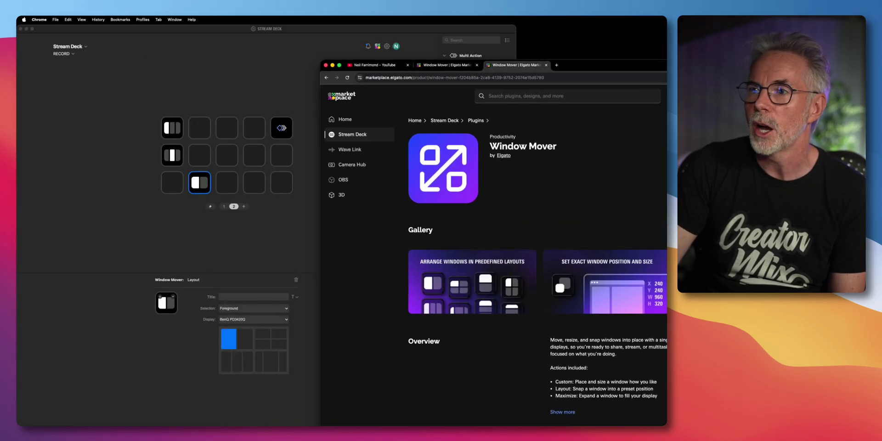
click(332, 65)
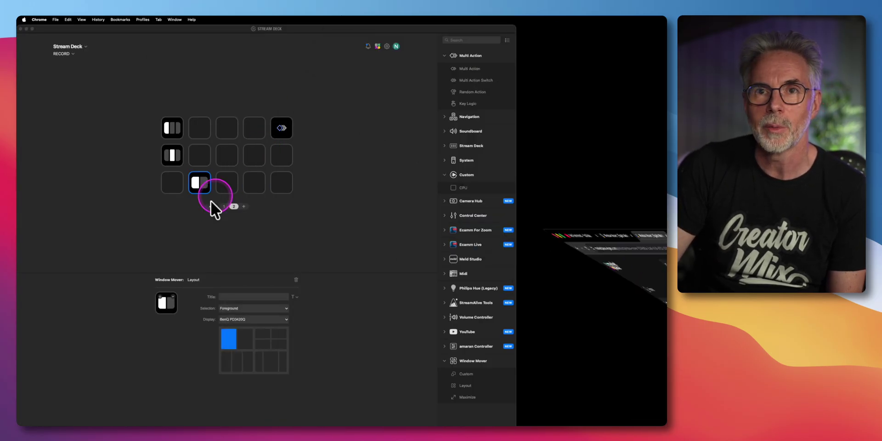
click(222, 232)
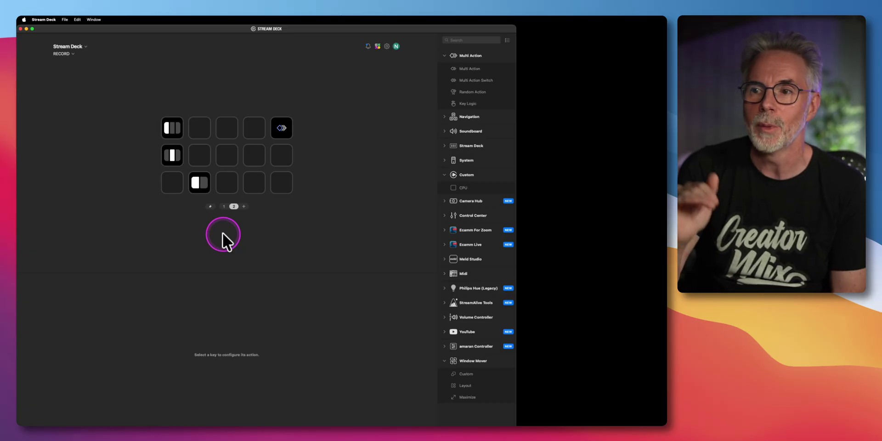
Step: Set the bottom-row Layout key to select by Window Title and enter "Social Stream" as the title
click(201, 181)
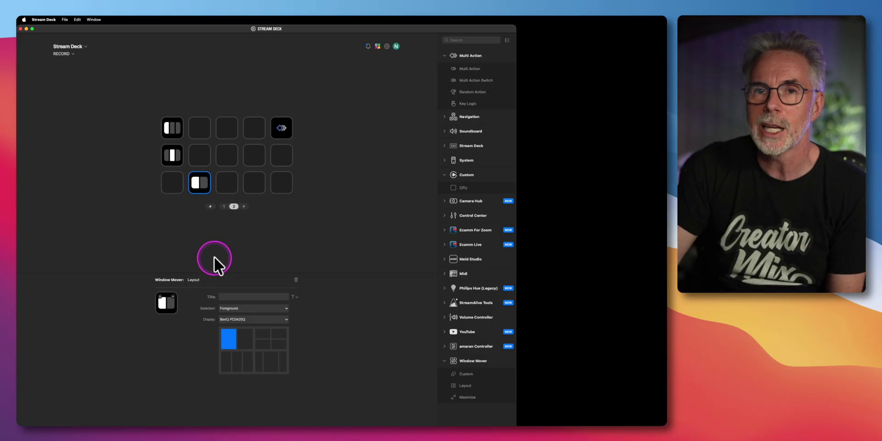
click(248, 308)
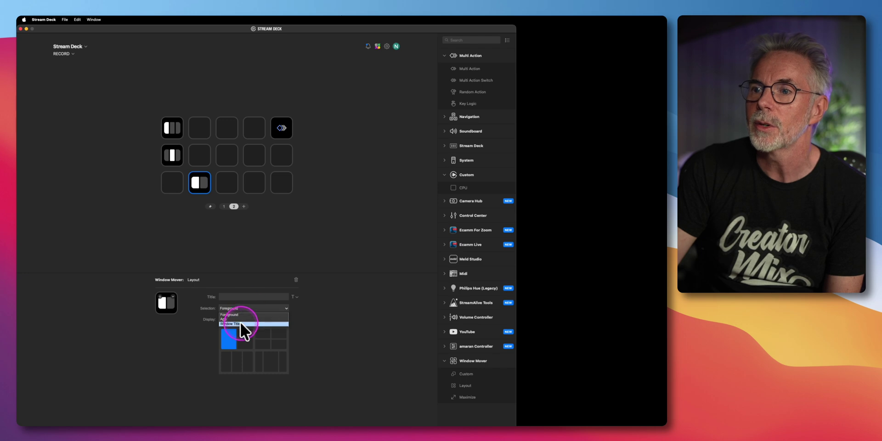
click(240, 323)
click(232, 317)
text(Social Stream)
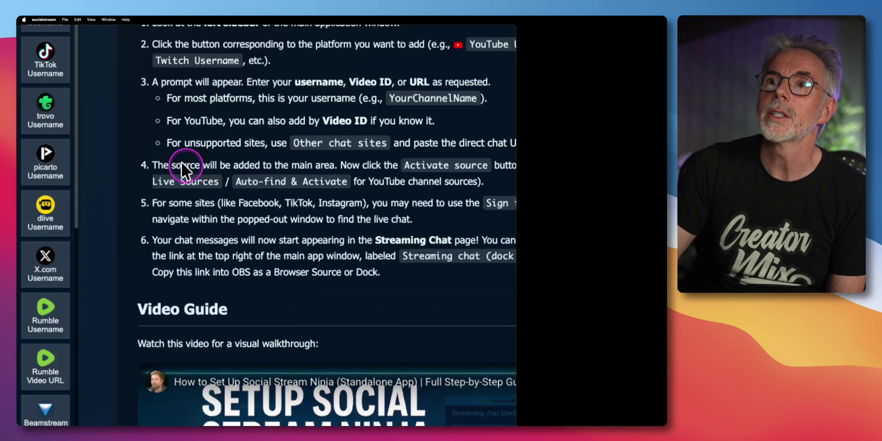
Step: Switch to the Social Stream Ninja window, minimise it and bring the Claude window to the front
click(106, 265)
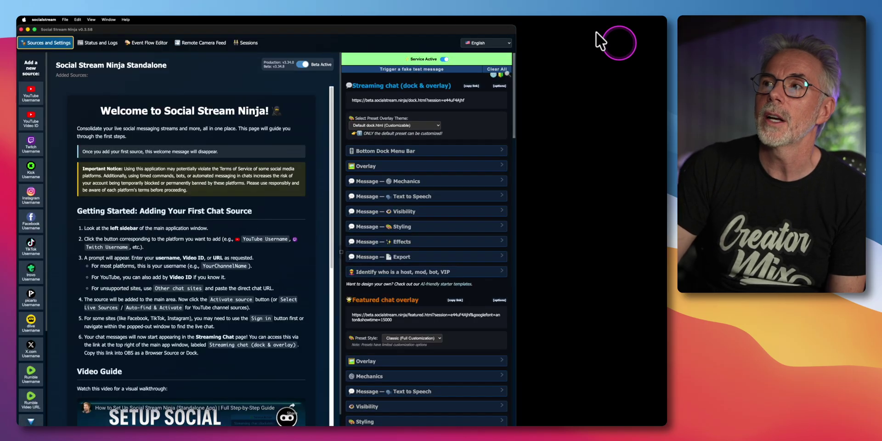
click(28, 29)
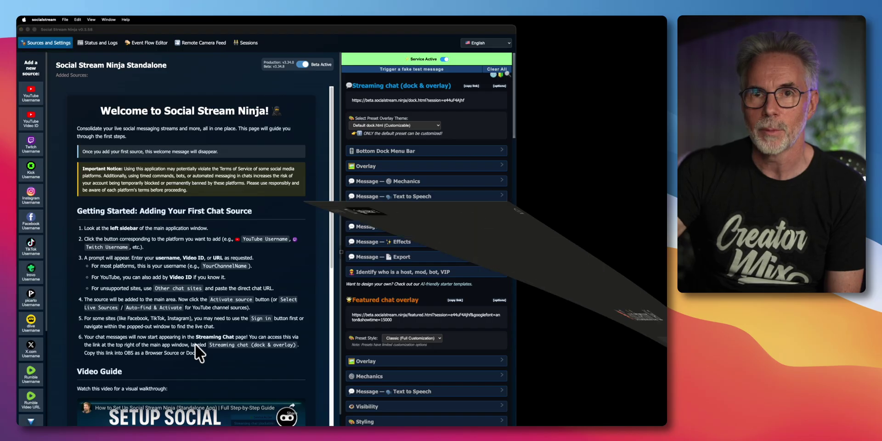
key(super+Tab)
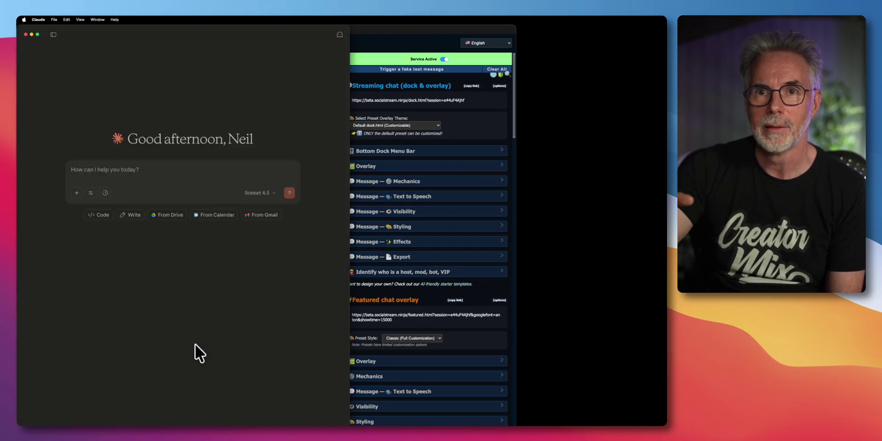
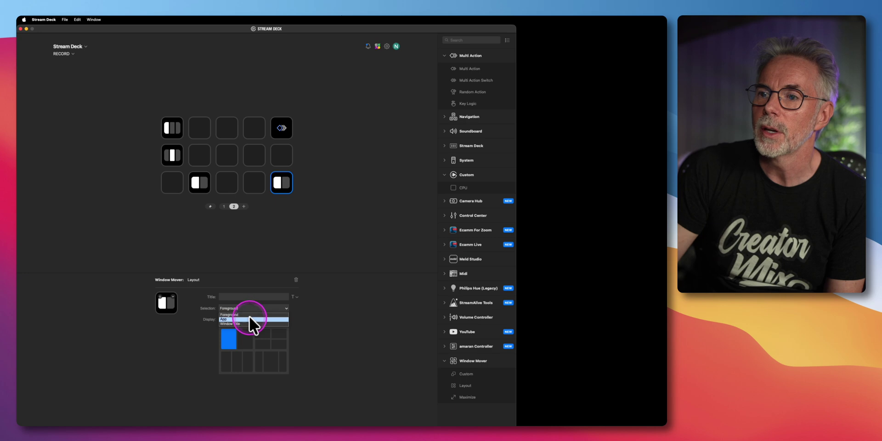
Step: Set the last bottom-row Layout key to select by App with Google Chrome as the app name
click(248, 316)
click(241, 317)
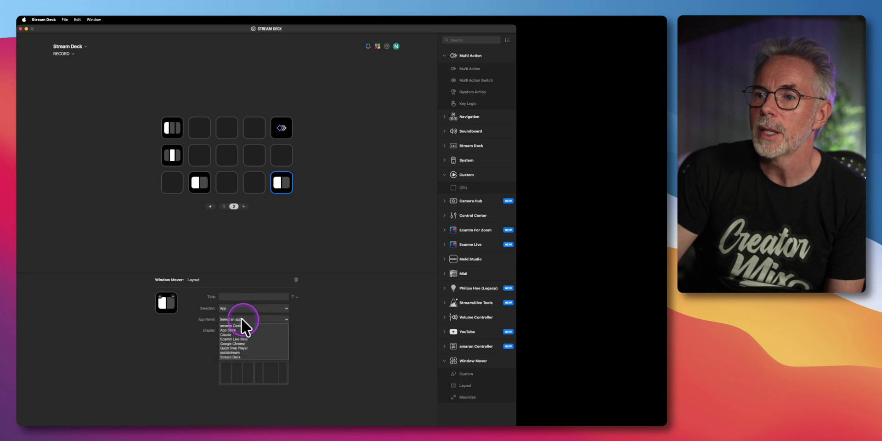
click(272, 342)
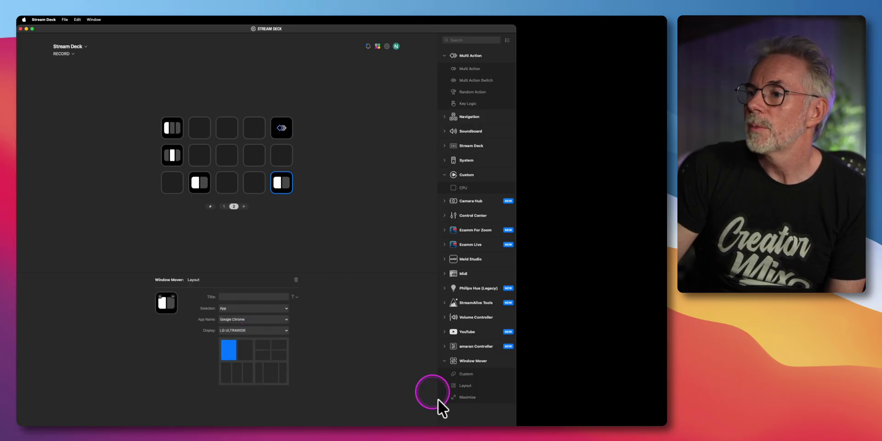
Step: Replace the last bottom-row key's action with Window Mover Maximize, targeting the Google Chrome app on the BenQ PD3420Q display
drag(453, 397, 280, 181)
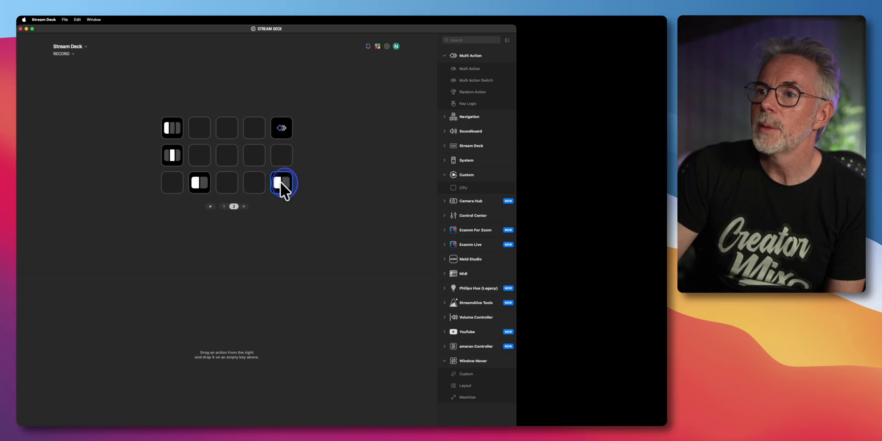
click(304, 234)
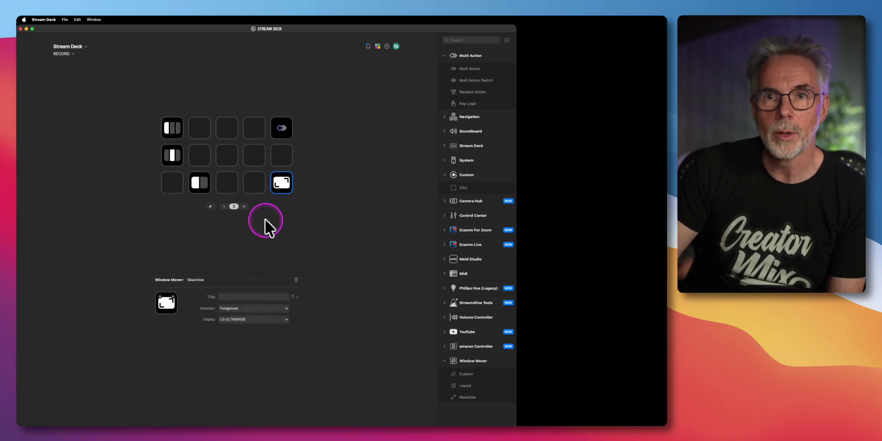
click(243, 307)
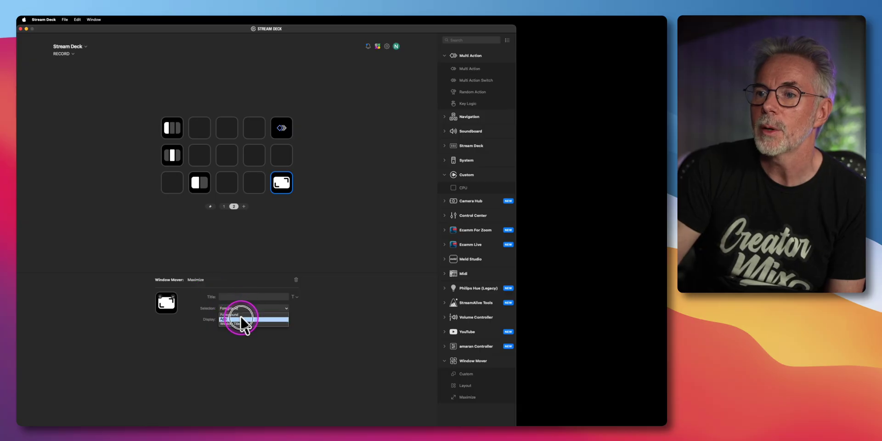
click(240, 319)
click(239, 320)
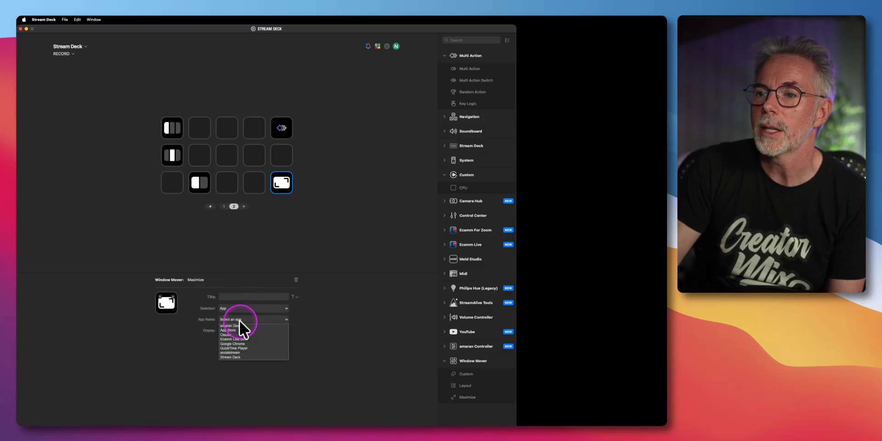
click(240, 343)
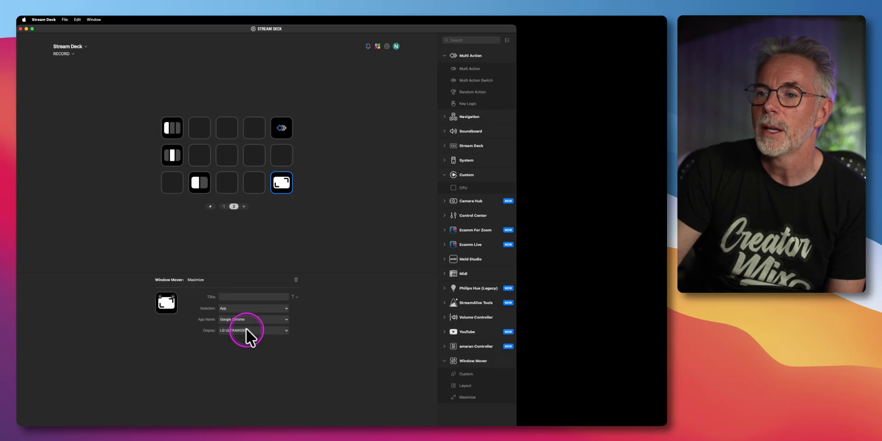
click(247, 329)
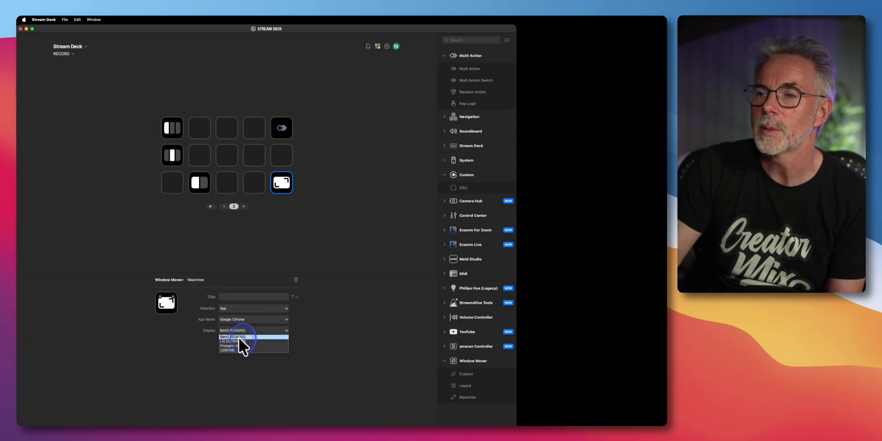
click(238, 337)
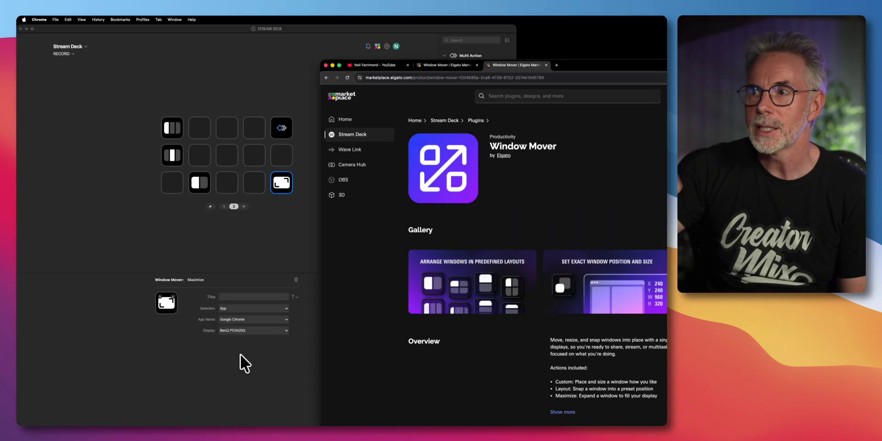
Step: Reposition the Chrome window and resize it to a smaller floating window that overlaps Stream Deck
click(336, 61)
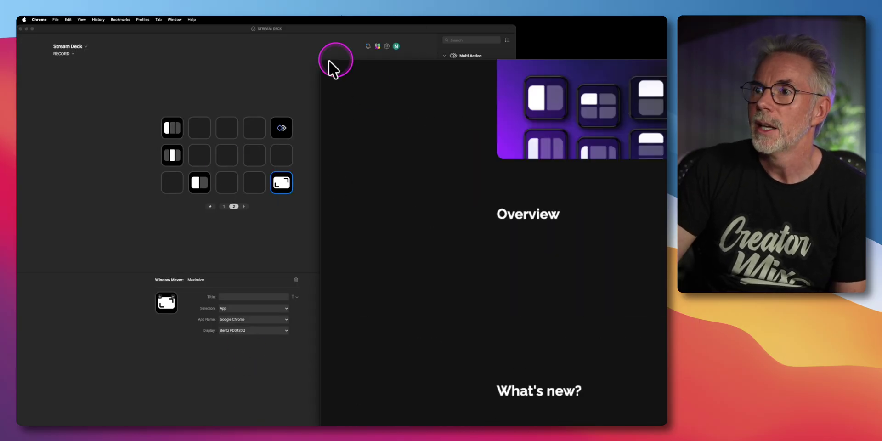
click(578, 60)
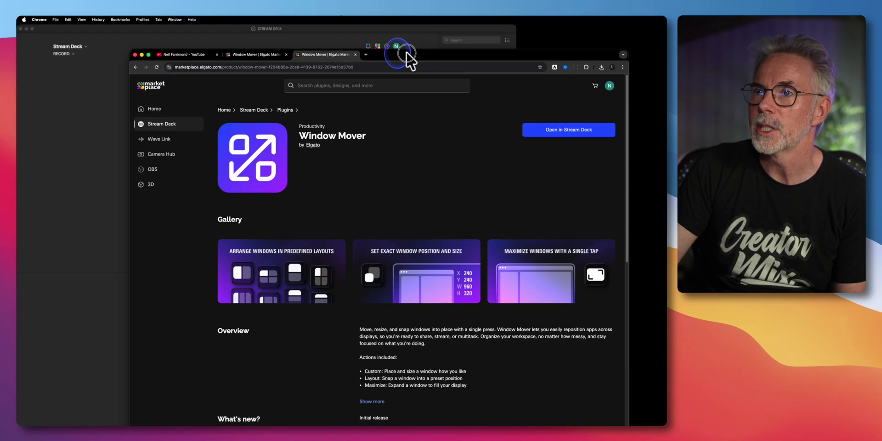
click(598, 53)
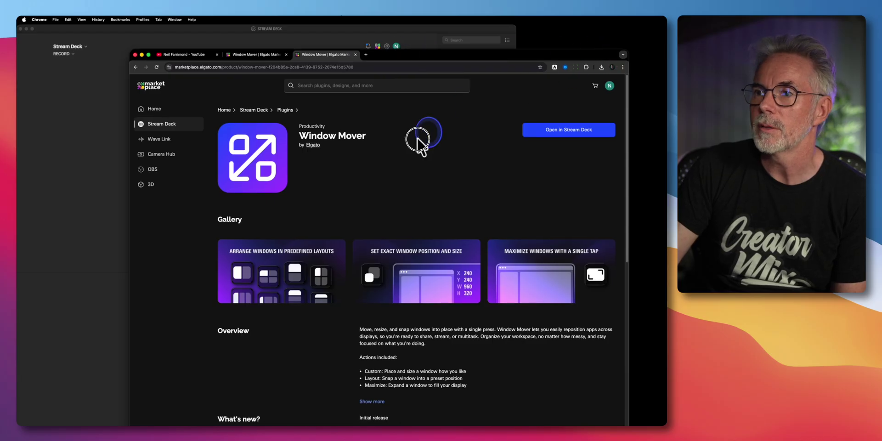
click(623, 54)
drag(624, 49, 604, 83)
Step: Switch between the Stream Deck and Chrome windows, finishing with Chrome minimised
click(281, 183)
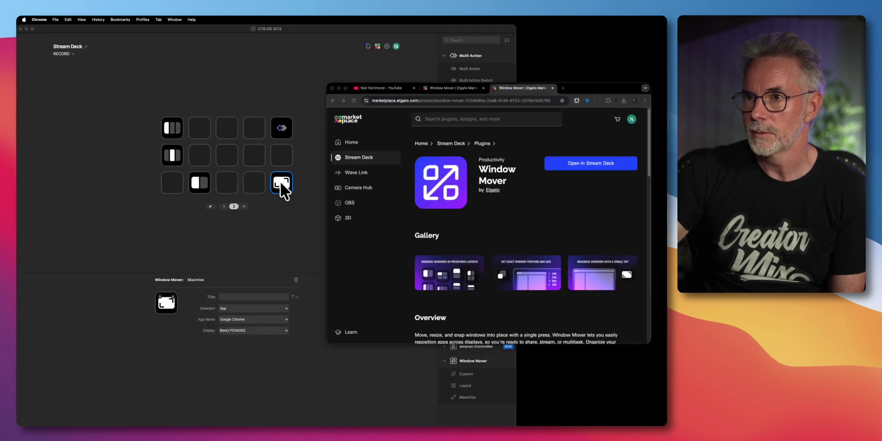
click(503, 95)
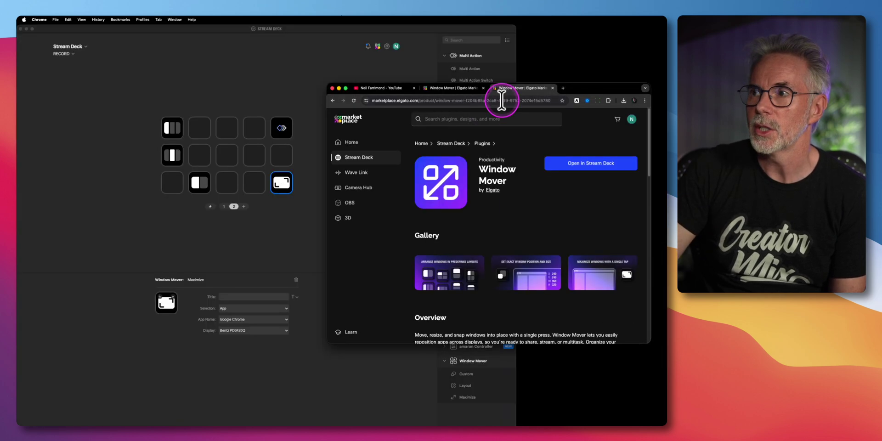
click(281, 80)
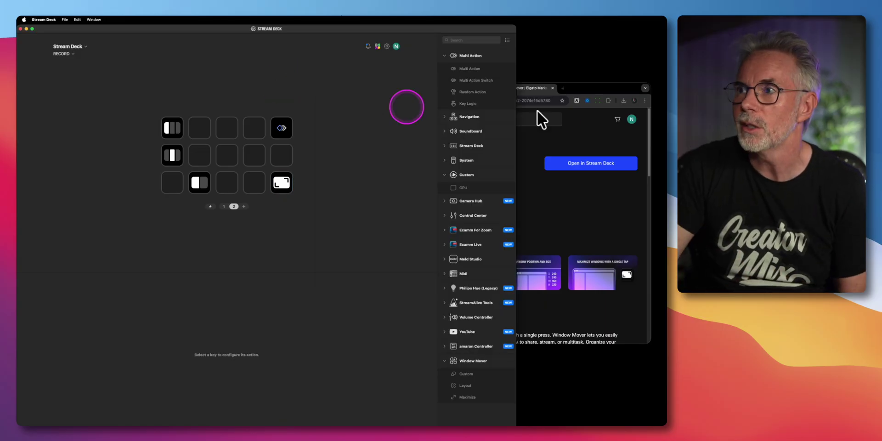
click(531, 88)
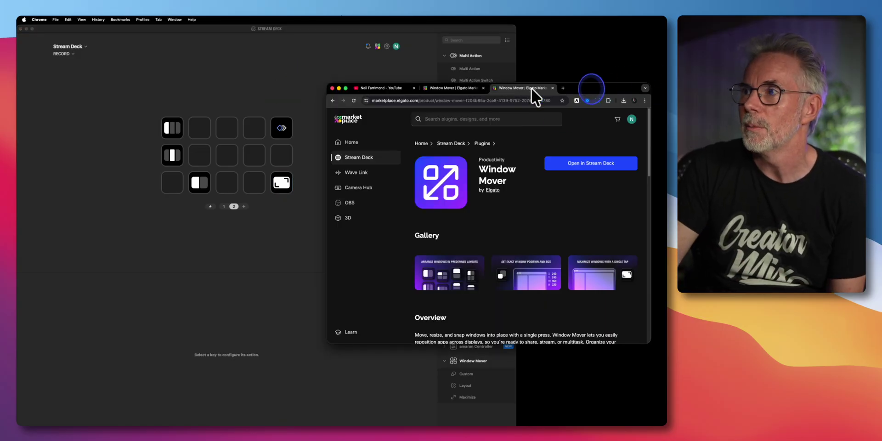
click(339, 88)
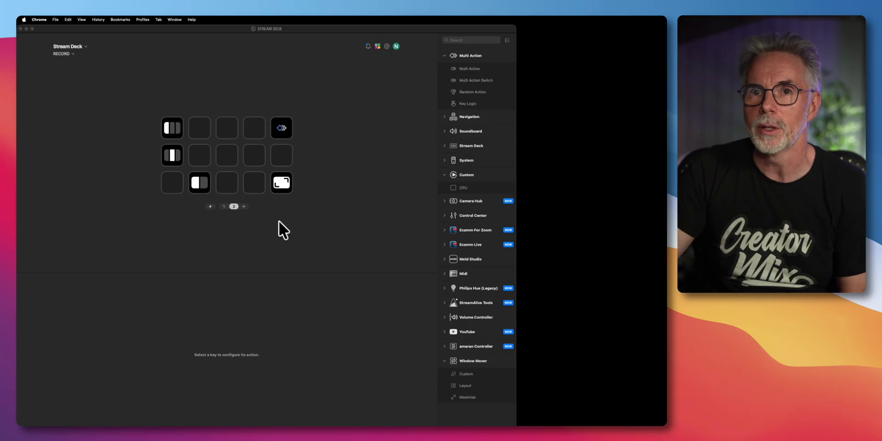
Step: Clear all keys from the current page and add a Window Mover Custom action to the first key of the top row
drag(288, 184, 285, 130)
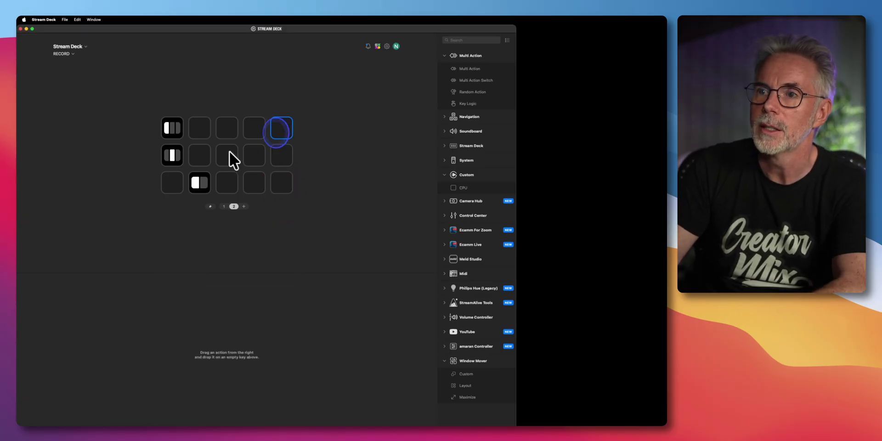
drag(199, 182, 349, 241)
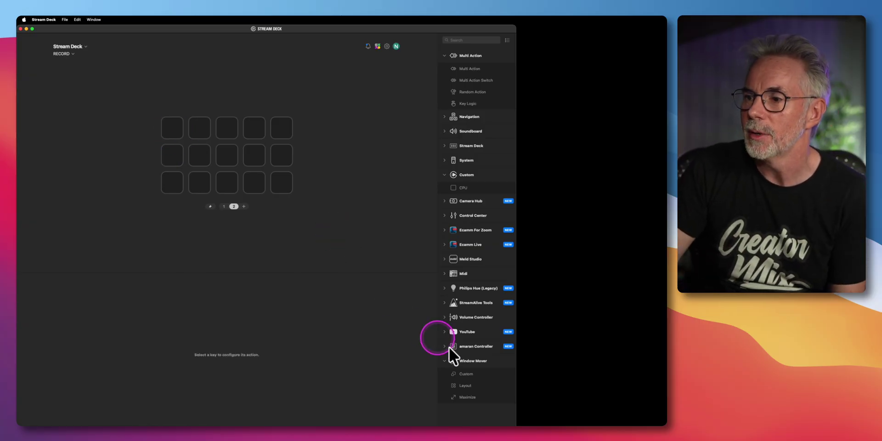
drag(455, 371, 171, 132)
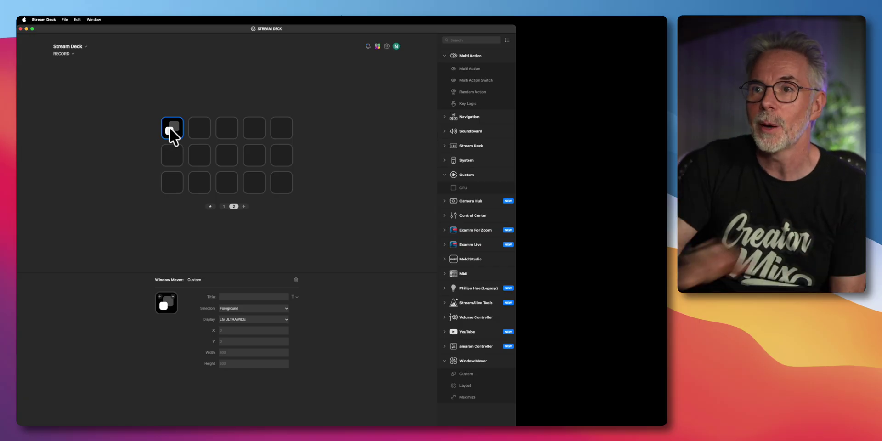
click(228, 196)
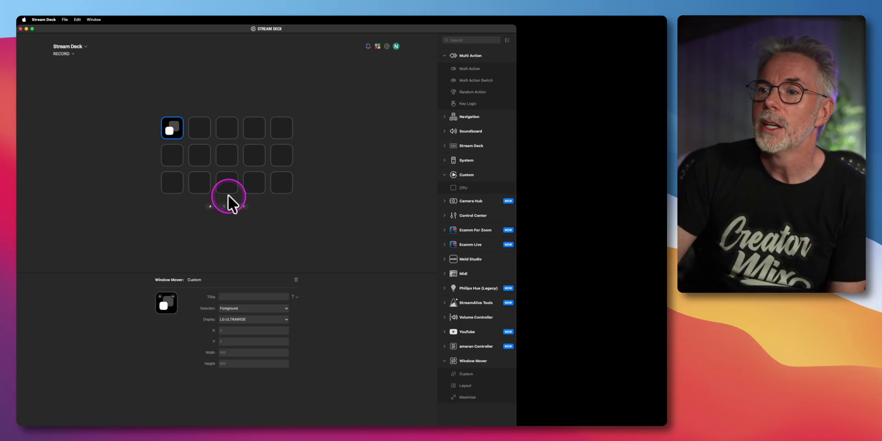
Step: Set the Custom key to select by App with Claude as the app name
click(172, 128)
click(283, 308)
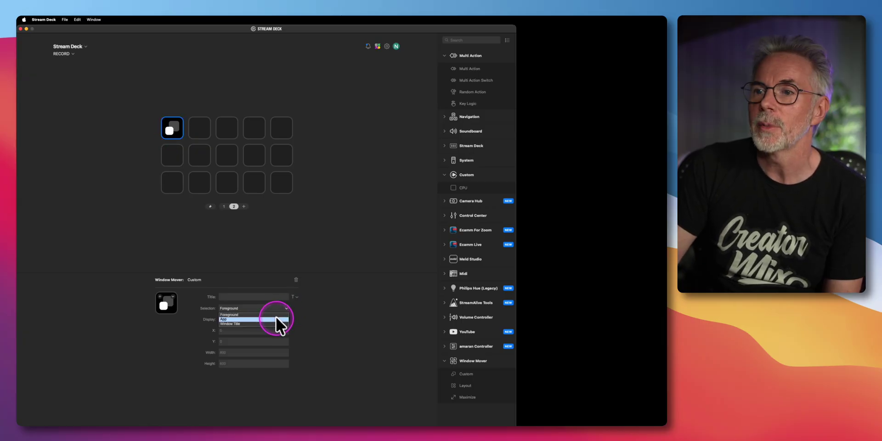
click(275, 318)
click(271, 317)
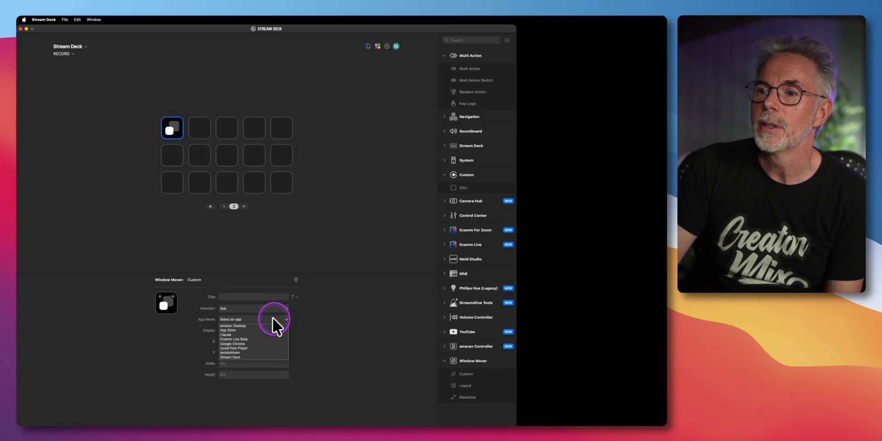
click(306, 317)
click(266, 316)
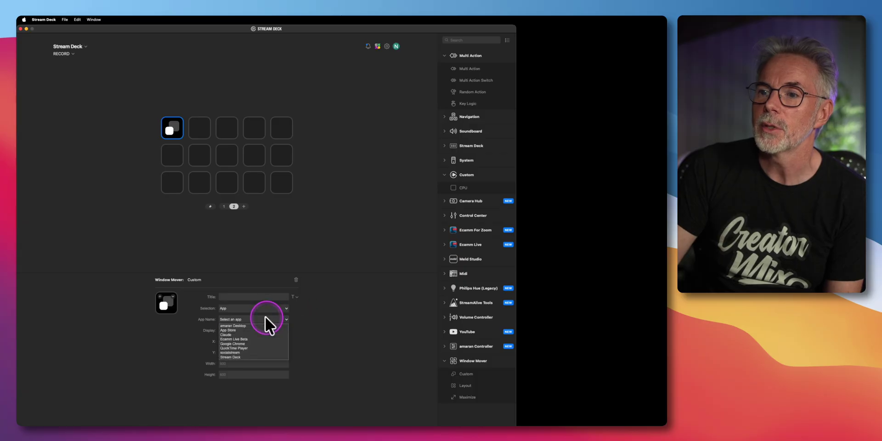
click(256, 334)
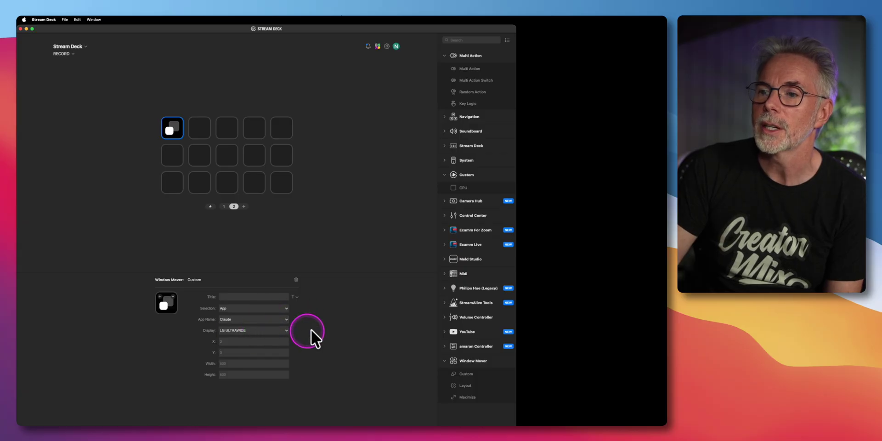
click(268, 329)
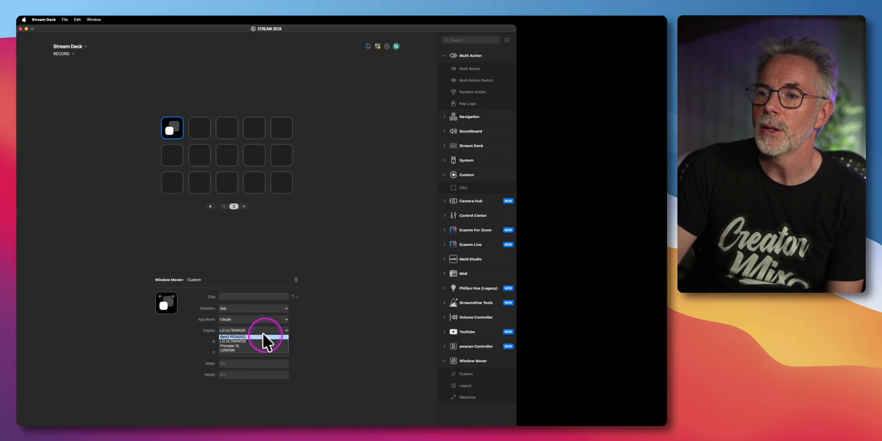
click(258, 330)
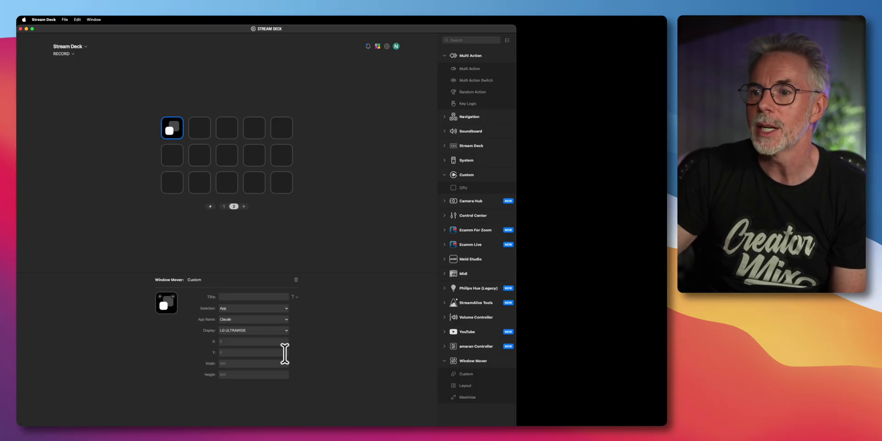
click(225, 365)
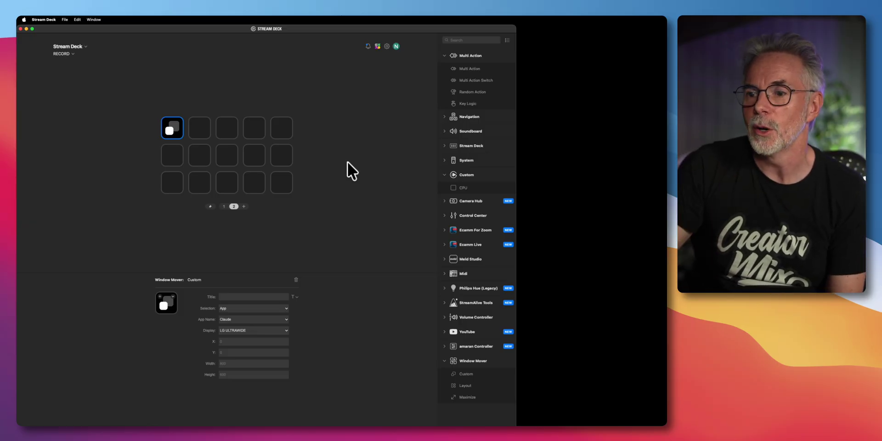
Step: Bring up the Chrome window, move it higher on the display and switch to its YouTube channel tab
mouse_move(312, 418)
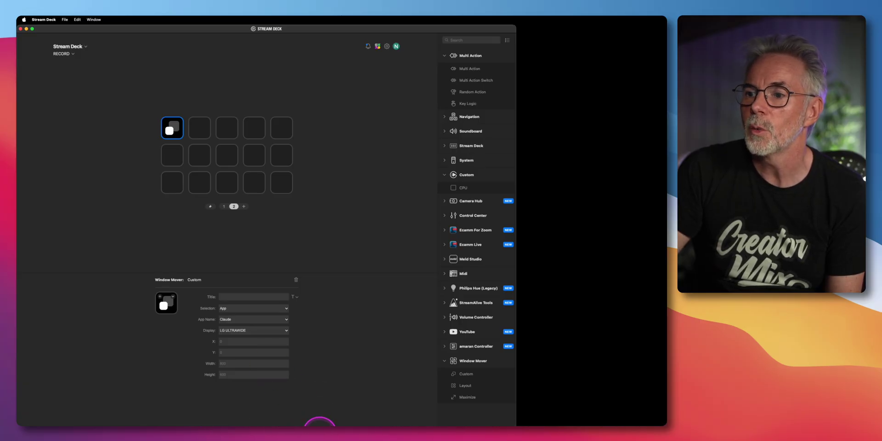
click(312, 416)
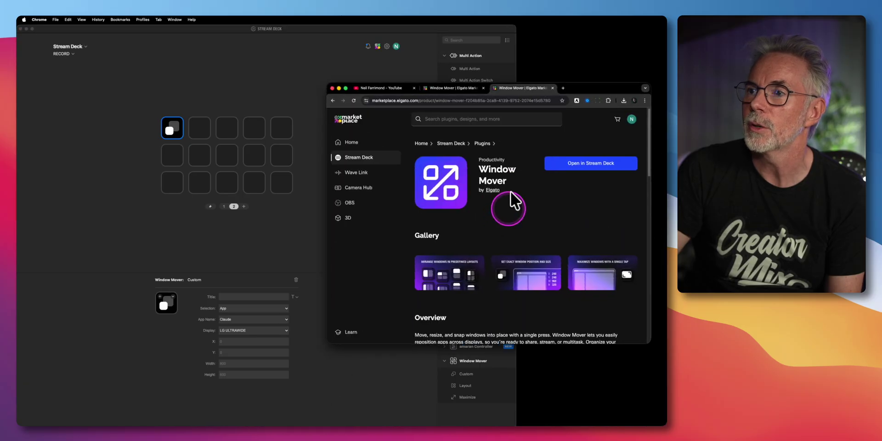
drag(591, 87, 577, 50)
click(354, 73)
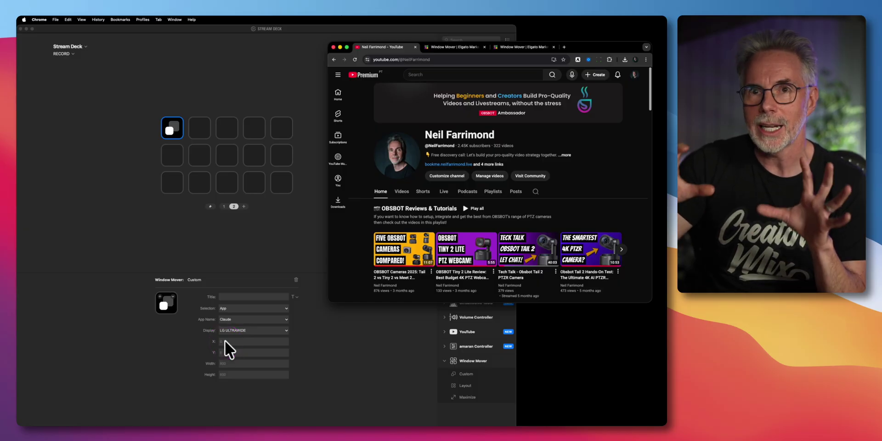
Step: Shift the Chrome window further towards the display's right edge, clear of more of the Stream Deck window
click(606, 52)
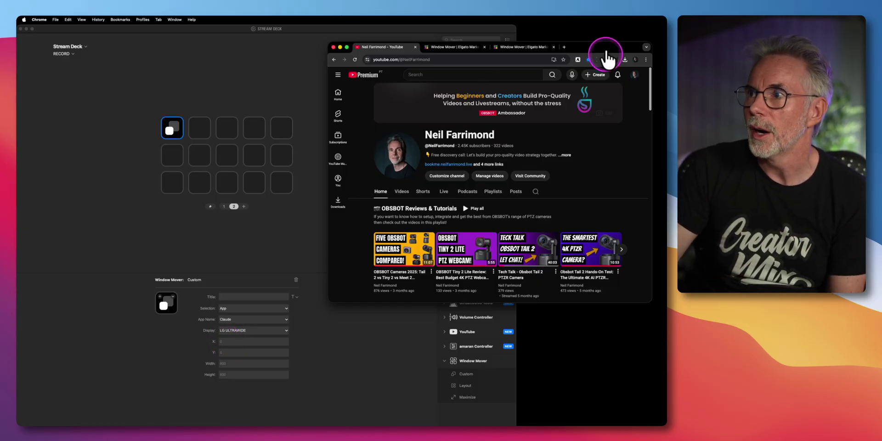
drag(606, 52, 638, 66)
drag(639, 52, 632, 57)
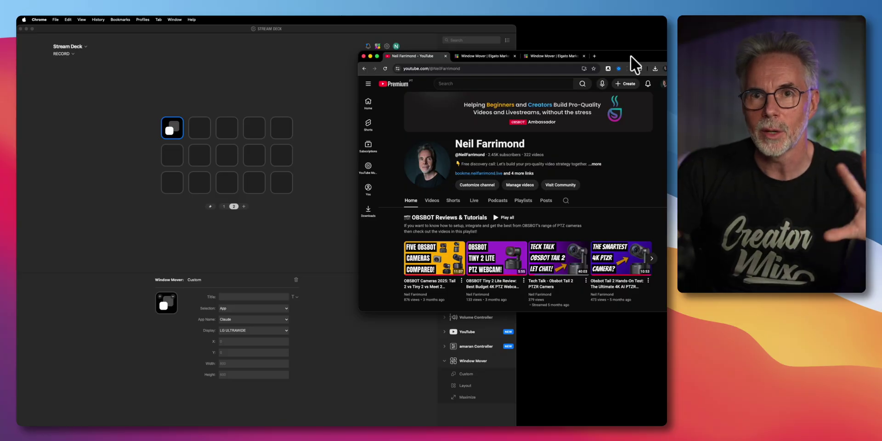
drag(630, 56, 634, 53)
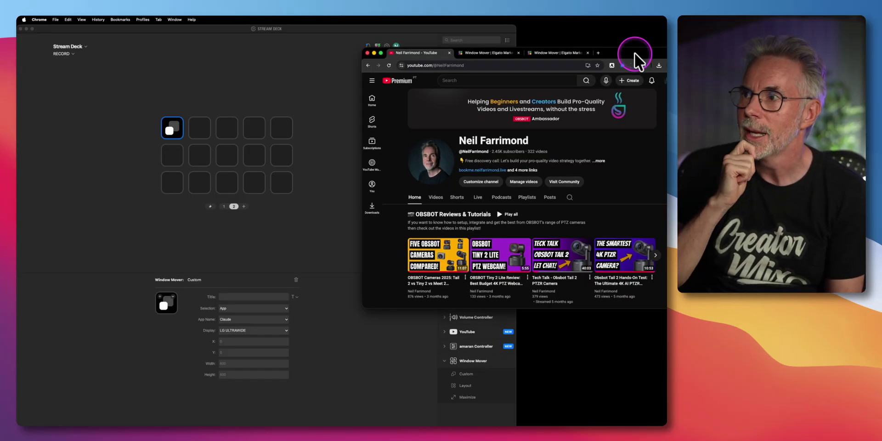
Step: Set the Custom key's X position to 1080 and its Y position to 300
drag(633, 53, 637, 54)
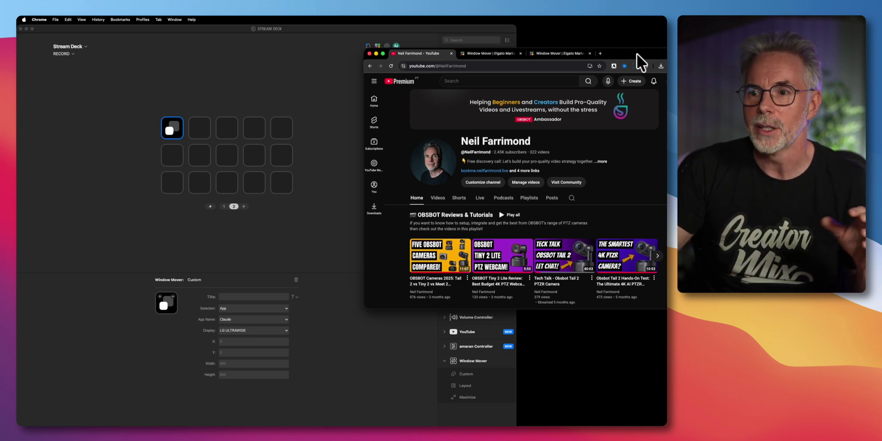
click(236, 341)
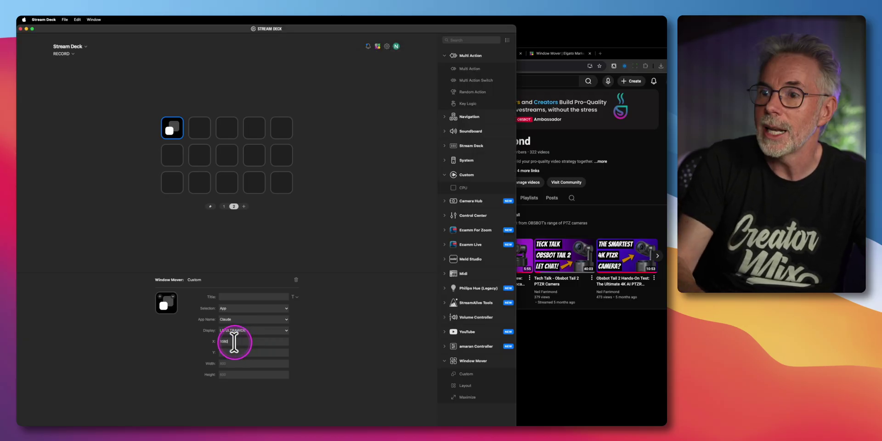
click(233, 352)
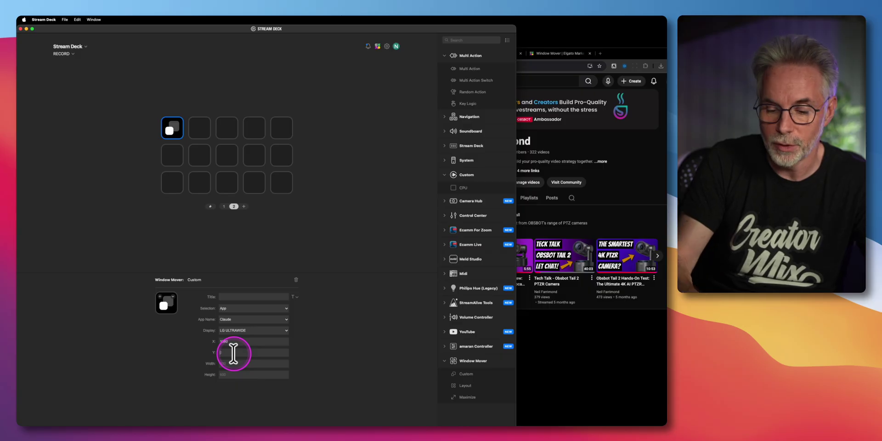
text(300)
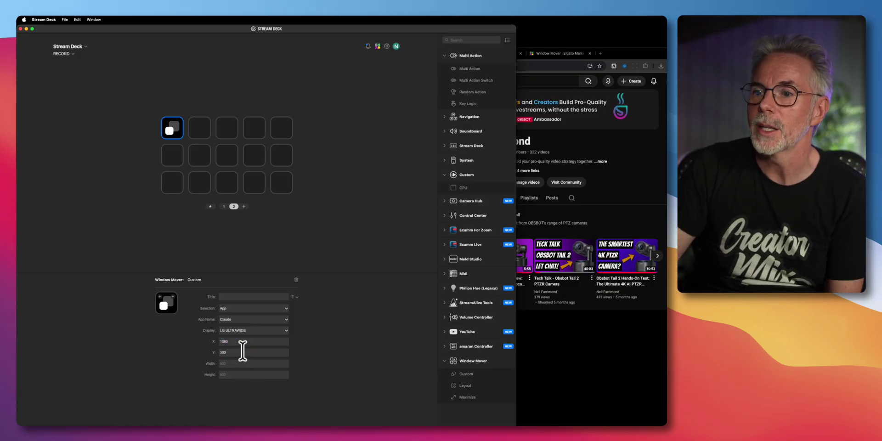
click(279, 350)
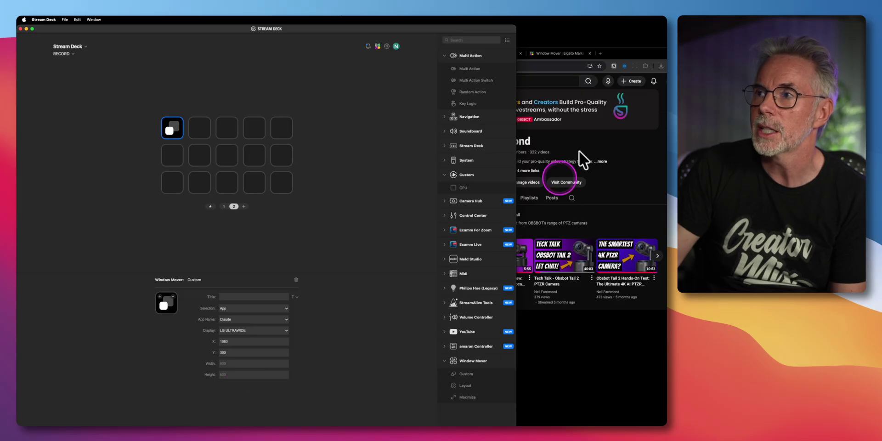
Step: Minimize the Chrome window and set the Custom key to target Google Chrome on the BenQ PD3420Q display
click(625, 59)
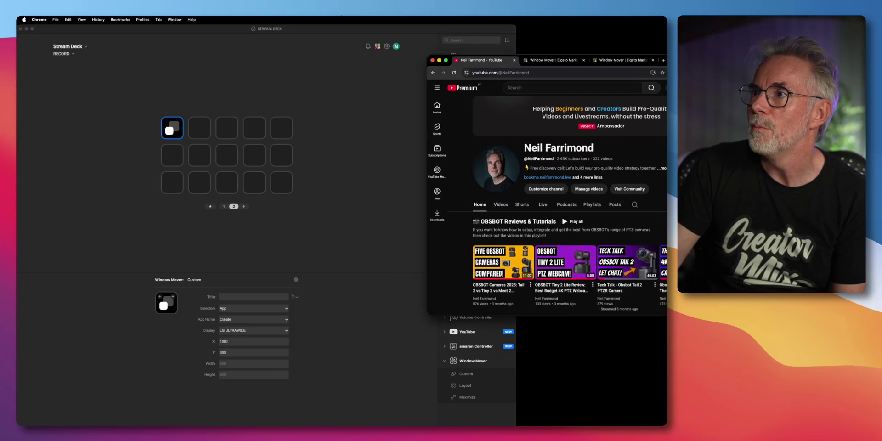
click(441, 60)
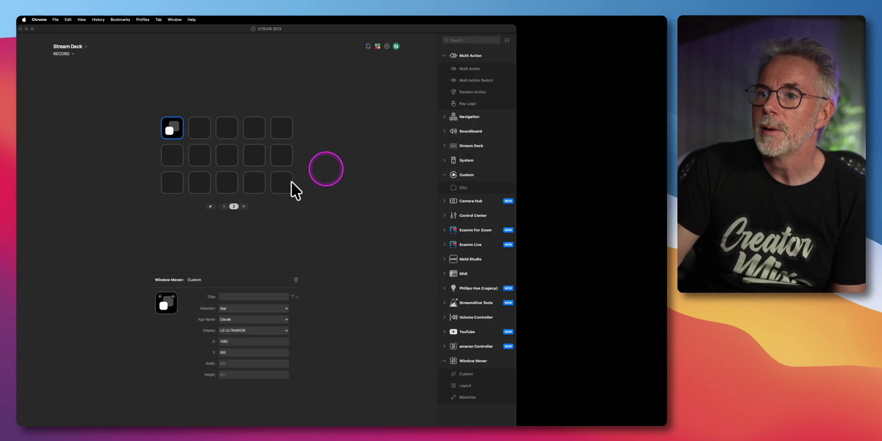
click(237, 316)
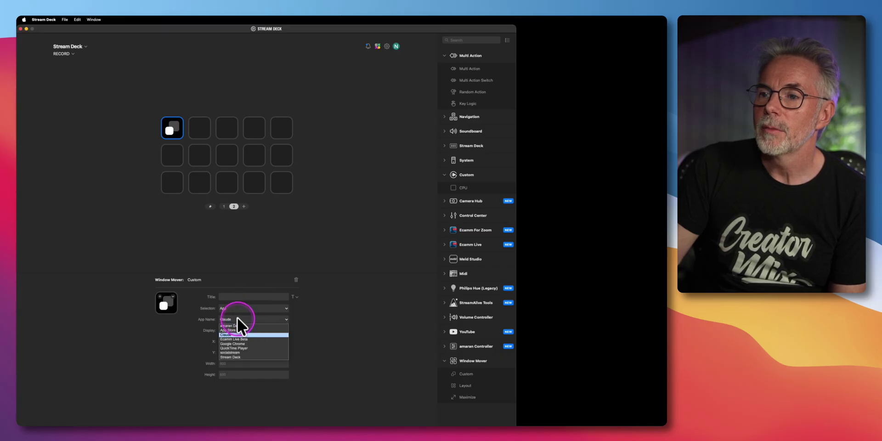
click(254, 344)
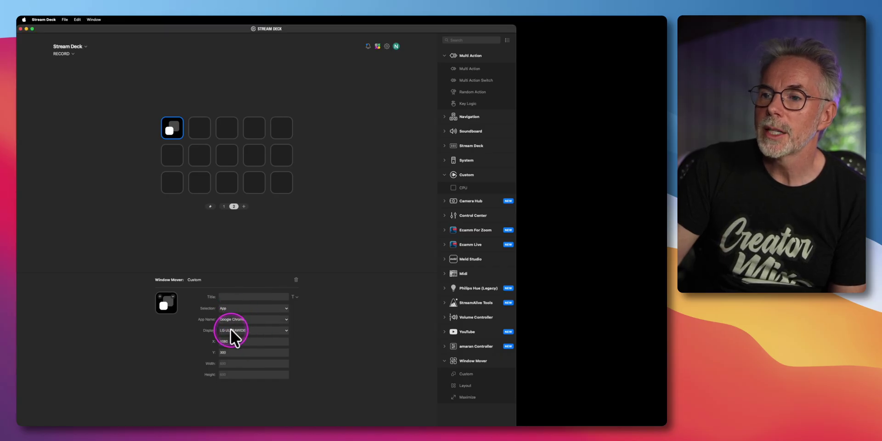
click(230, 329)
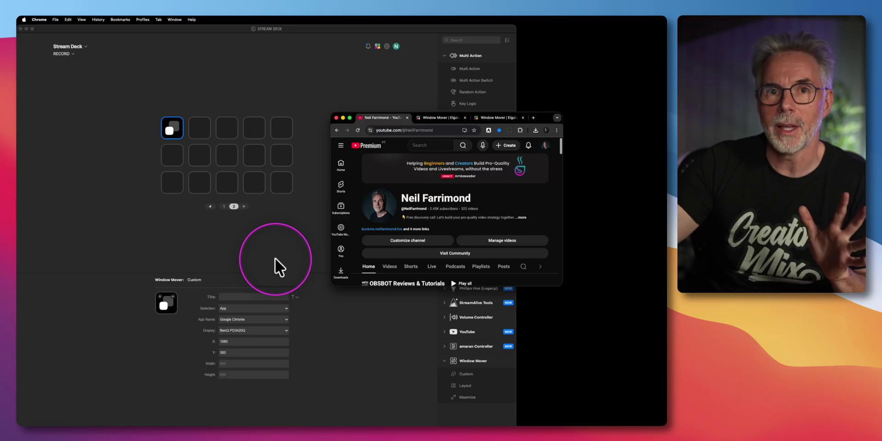
Step: Set the Custom key's window width to 1000 and height to 600
click(225, 363)
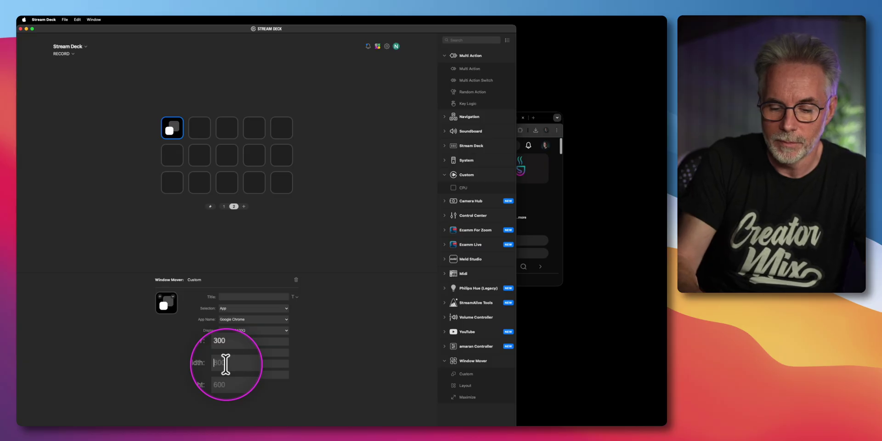
text(1000)
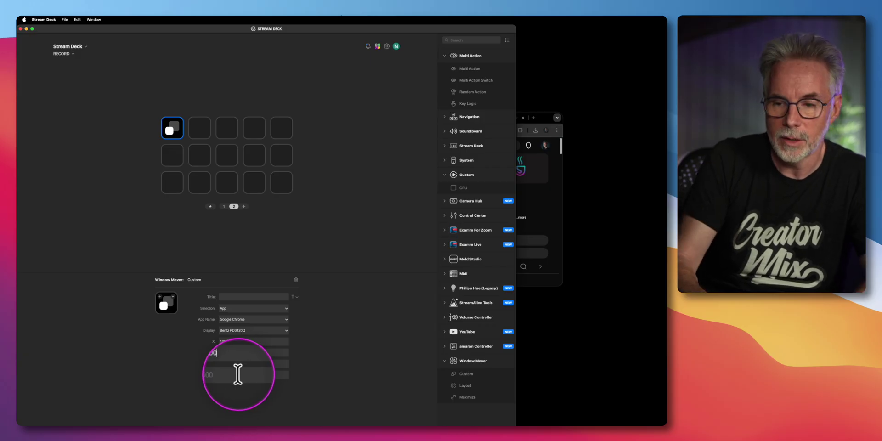
click(362, 359)
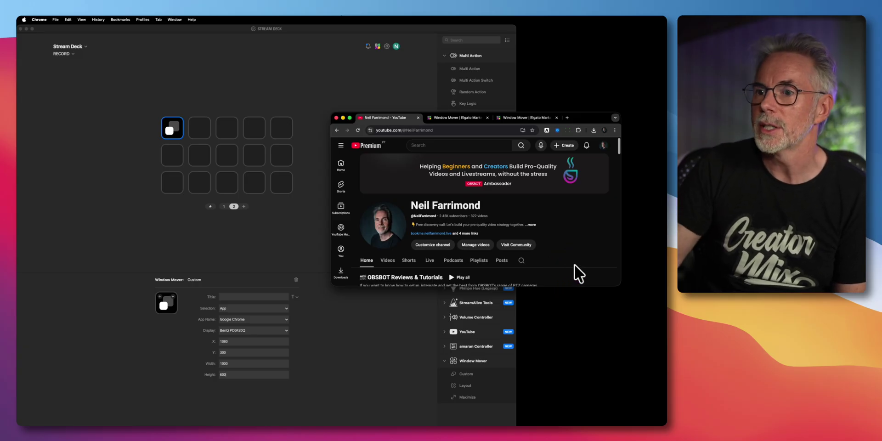
click(419, 291)
click(238, 344)
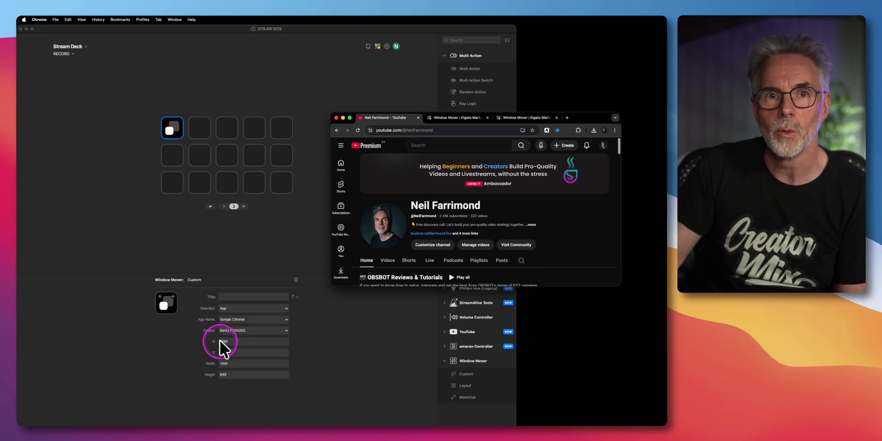
Step: Move the Chrome window up the display, over the Stream Deck window and back towards the display's right side
drag(590, 120, 585, 78)
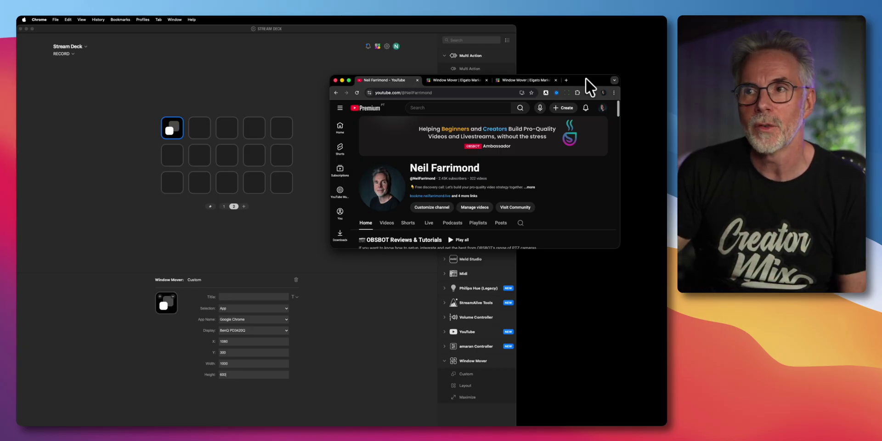
drag(586, 75, 591, 70)
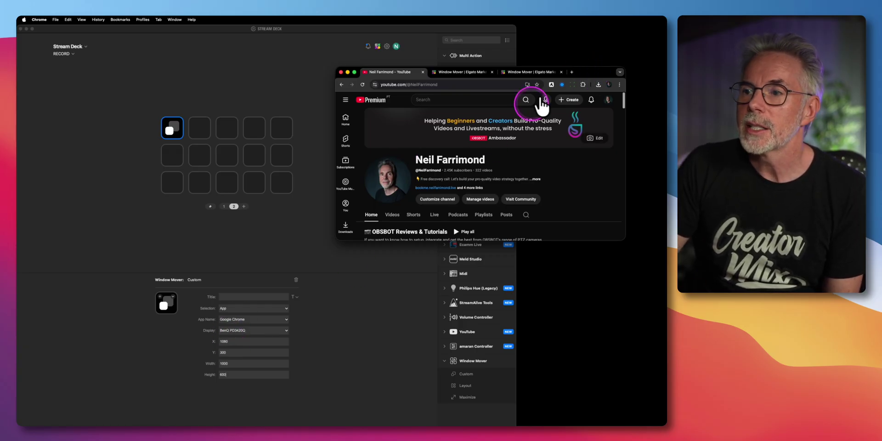
drag(590, 74, 627, 65)
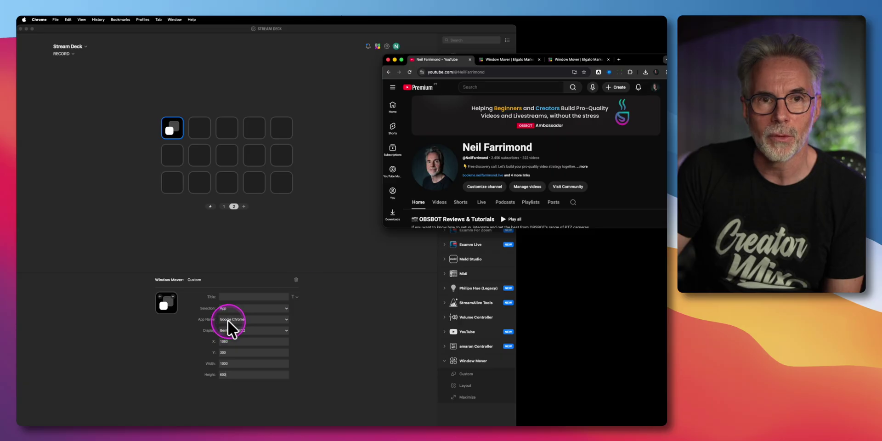
drag(626, 62, 457, 42)
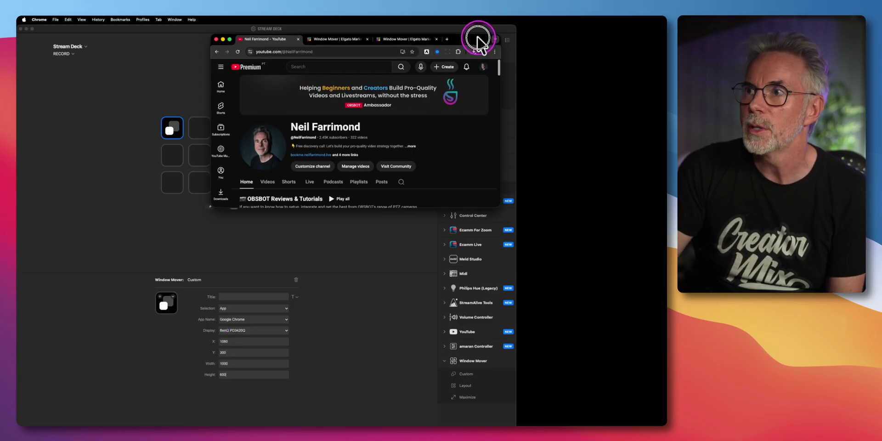
drag(478, 36, 558, 55)
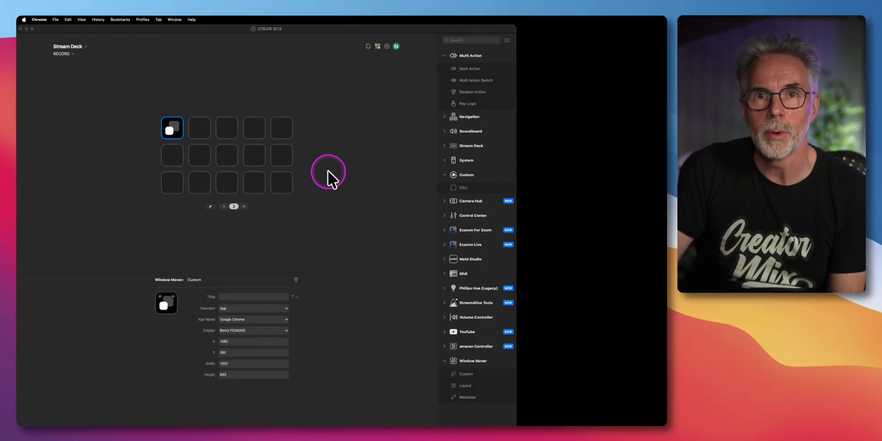
Step: Delete the Custom action from the first key of the top row and place a Multi Action there instead
click(171, 128)
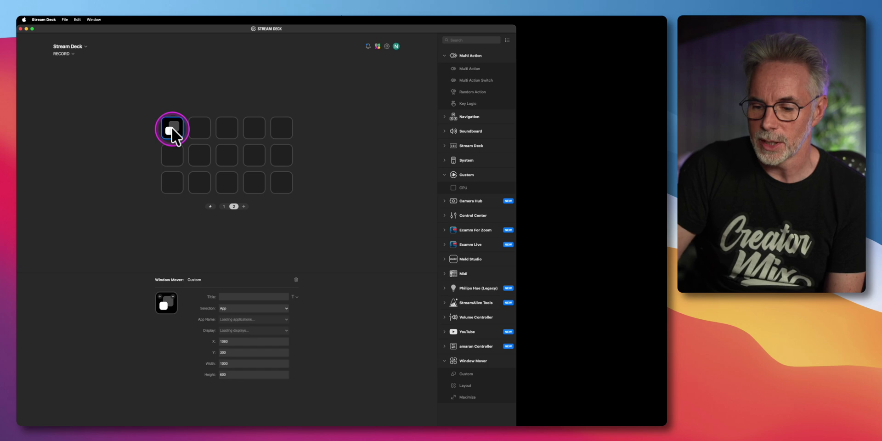
key(Delete)
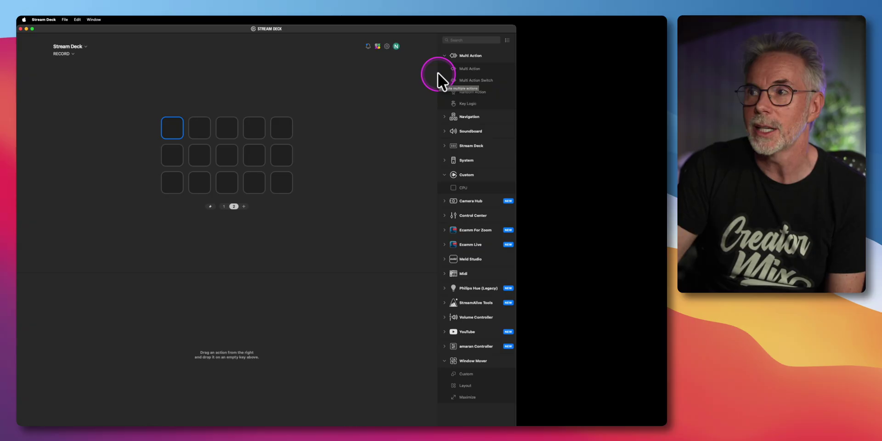
drag(461, 66, 174, 126)
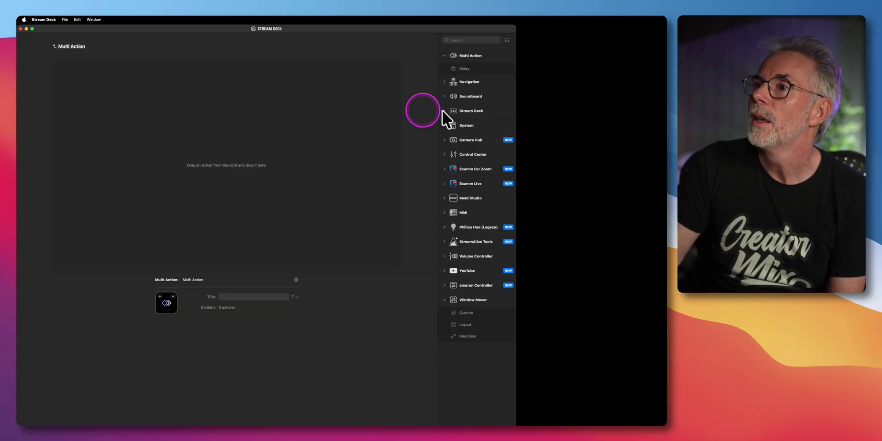
Step: Add a System Open action followed by a Window Mover Custom action to the Multi Action
click(444, 82)
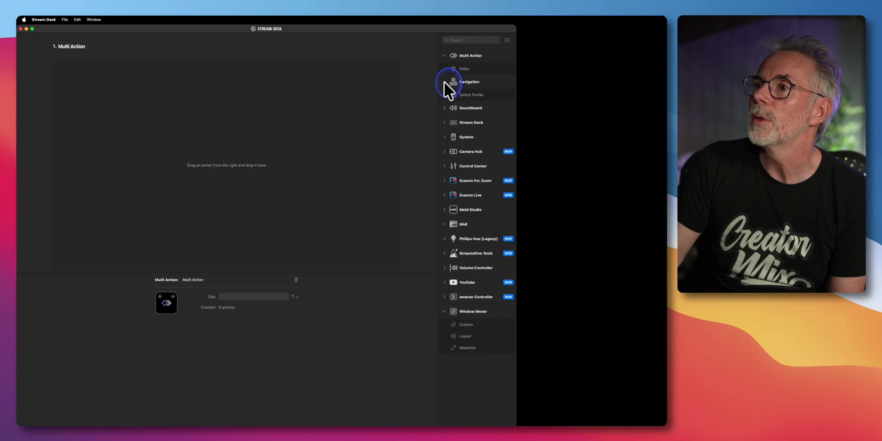
click(446, 137)
drag(457, 173, 225, 123)
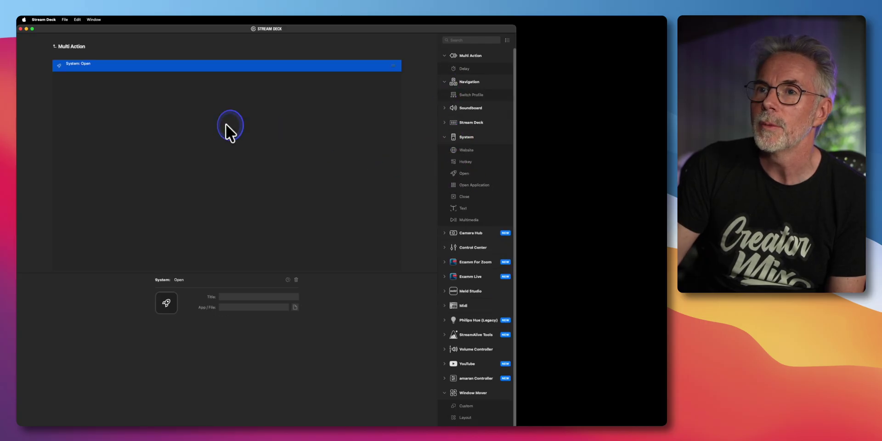
click(224, 306)
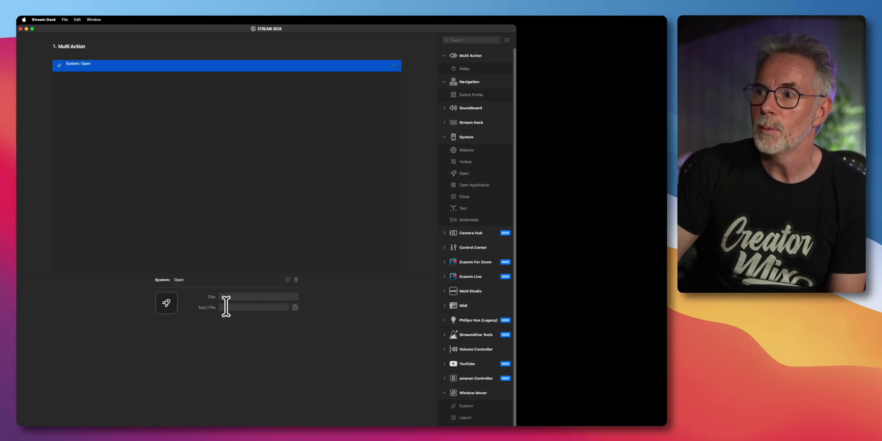
click(299, 248)
drag(456, 406, 220, 200)
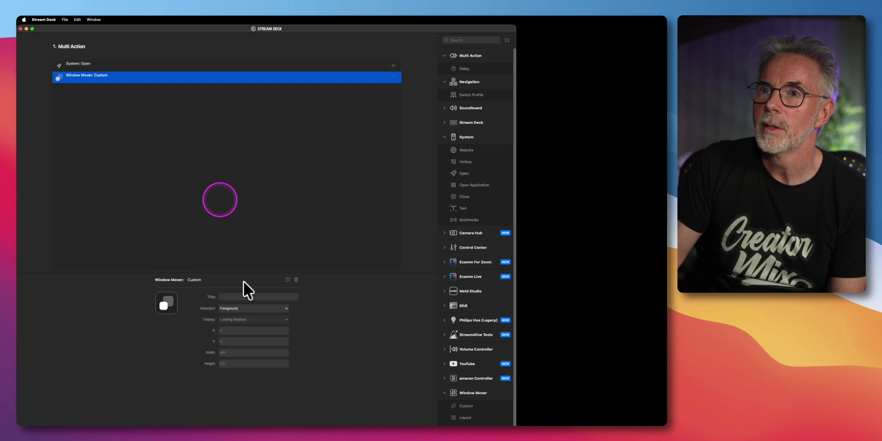
Step: Set the Window Mover Custom action to select by Window Title on the BenQ PD3420Q display
click(252, 308)
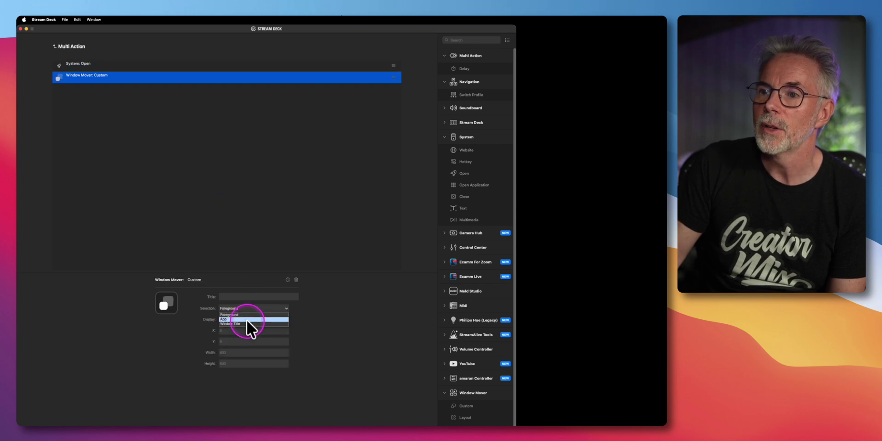
click(247, 324)
click(245, 329)
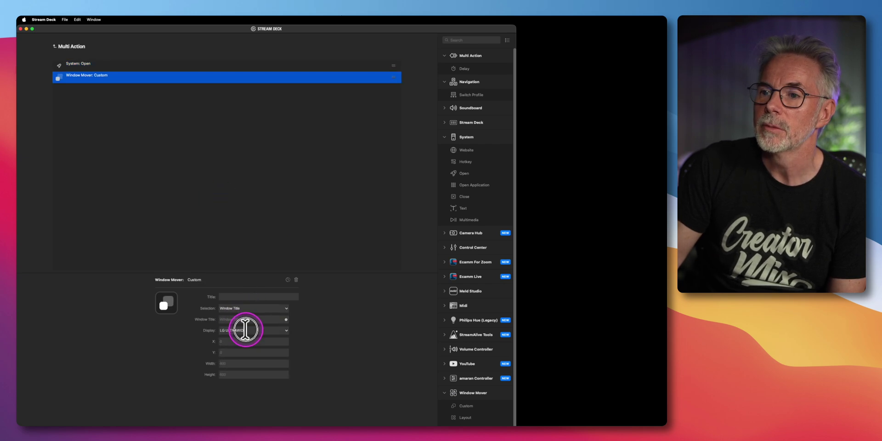
click(241, 336)
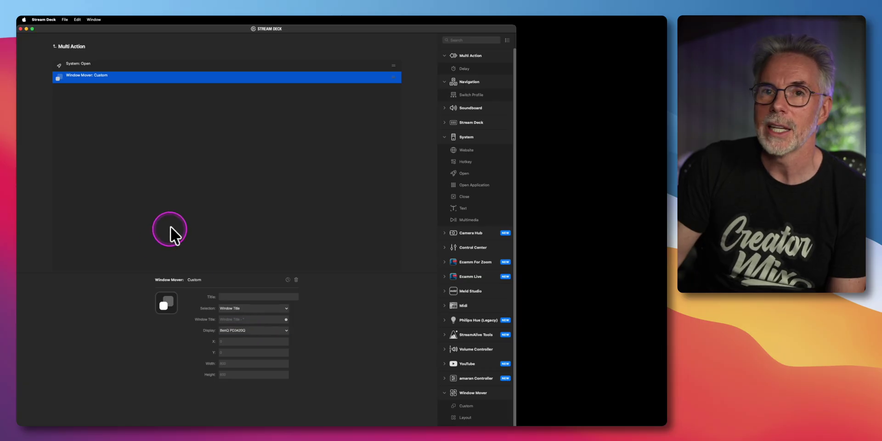
Step: Choose the OBS application as the file for the System Open action
click(81, 64)
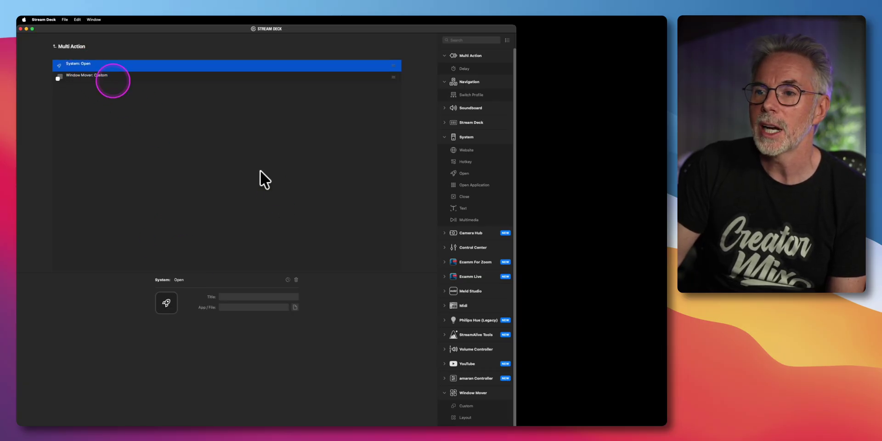
click(294, 307)
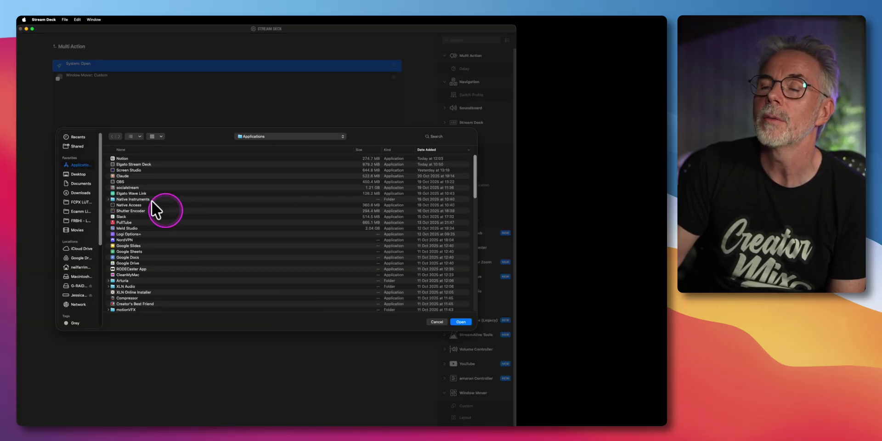
click(119, 181)
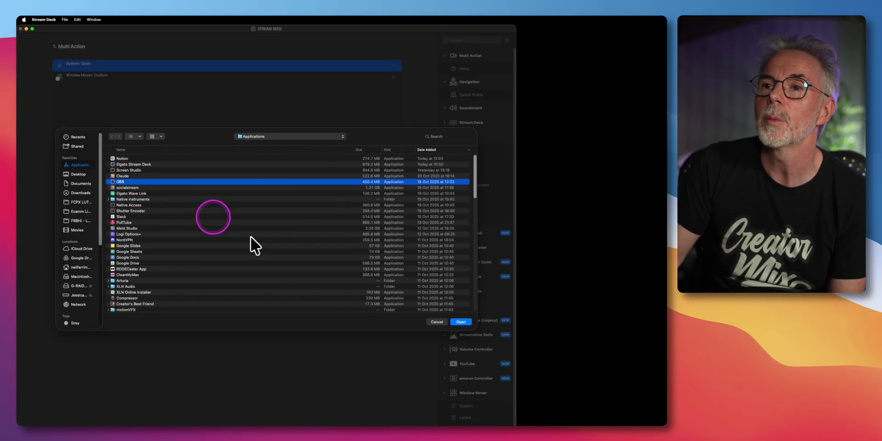
click(459, 322)
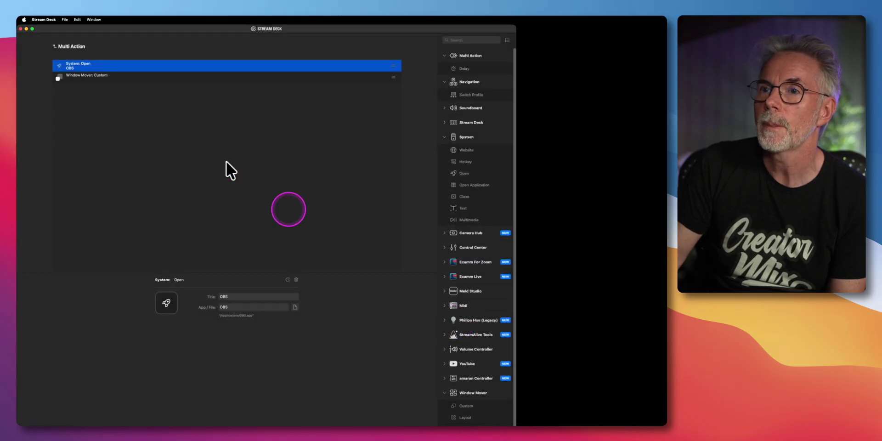
Step: Set the window title of the Window Mover Custom action to OBS
click(98, 76)
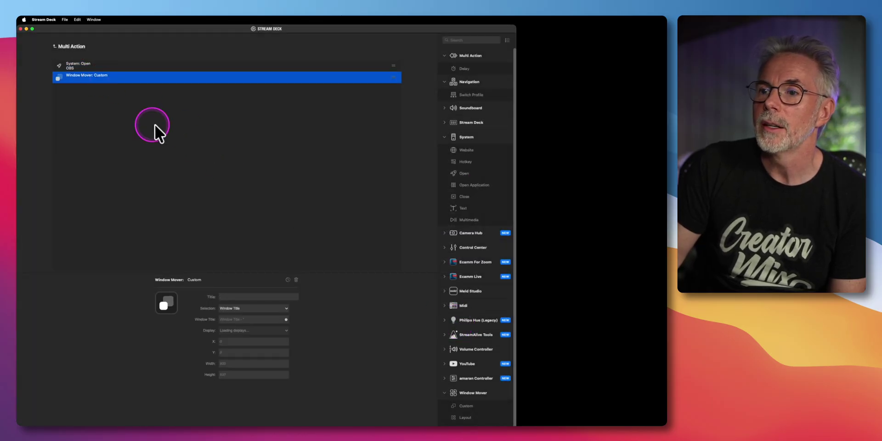
click(235, 318)
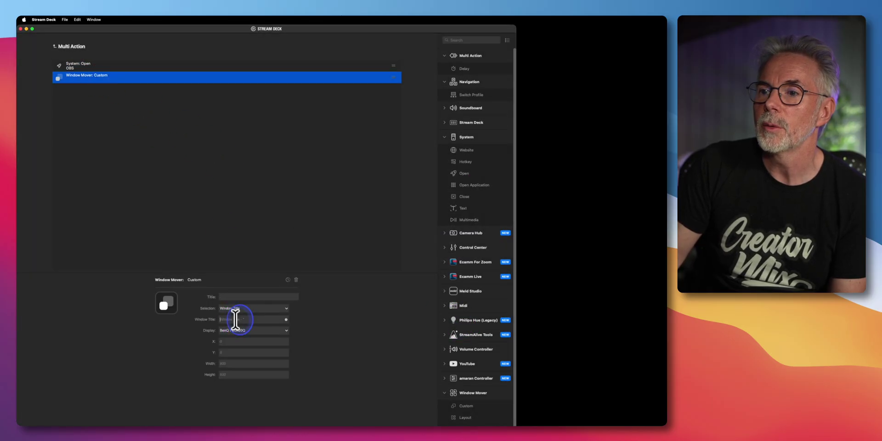
text(OBS)
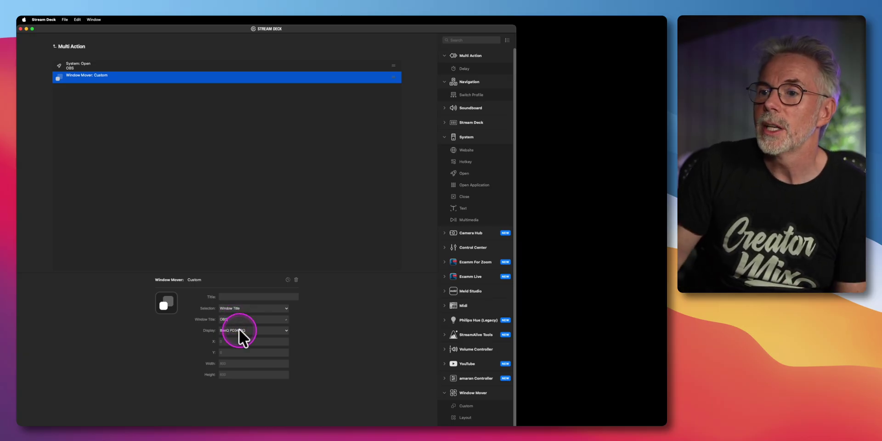
Step: Delete the Window Mover Custom action from the Multi Action and add a Window Mover Layout action in its place
click(165, 302)
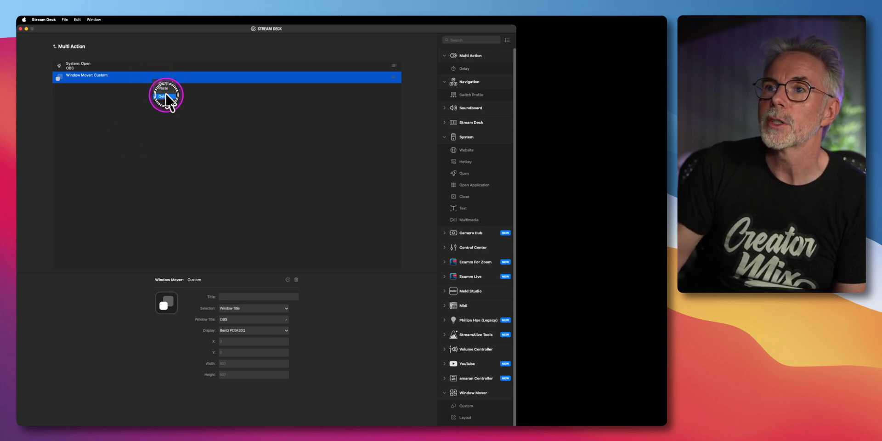
click(164, 96)
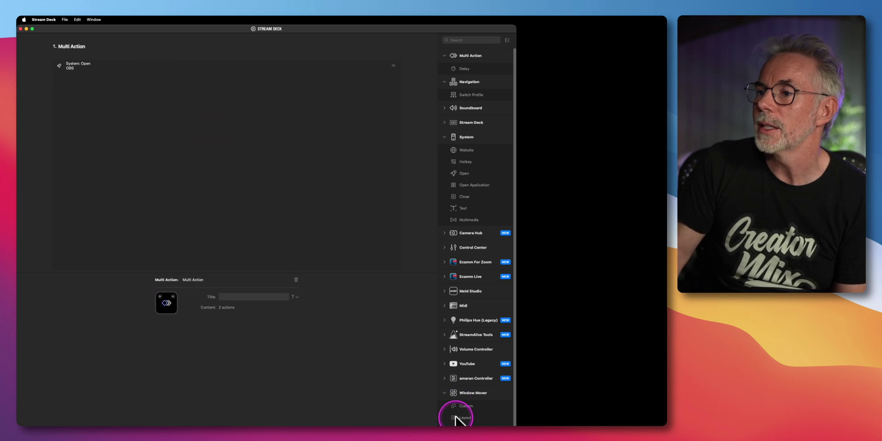
drag(457, 417, 203, 204)
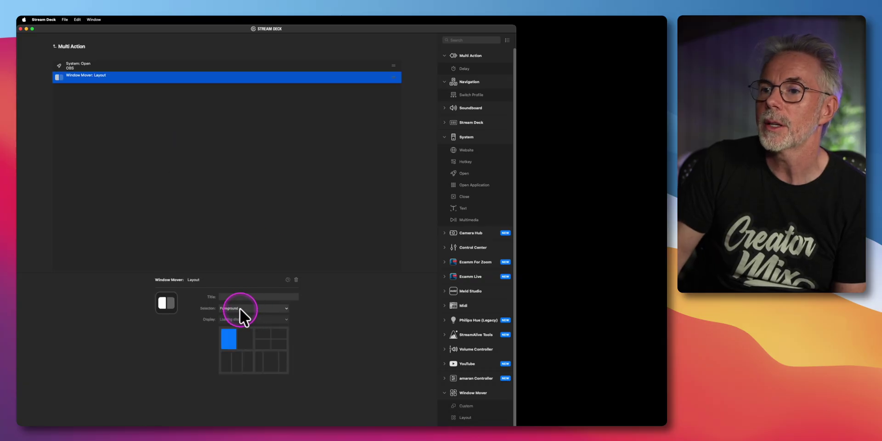
Step: Set the Window Mover Layout action to select by Window Title, with OBS as the title
click(239, 308)
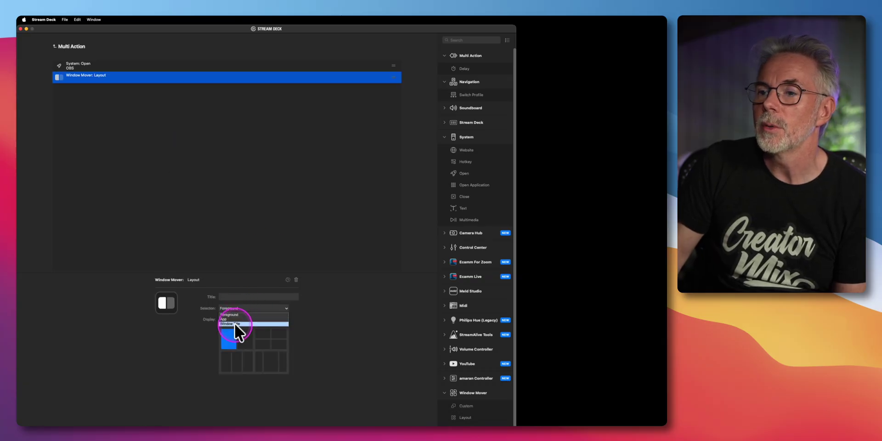
click(234, 323)
click(226, 318)
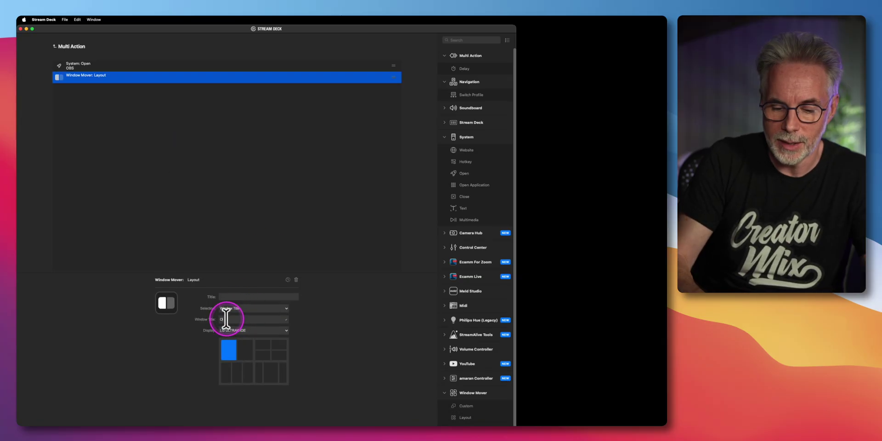
text(OBS)
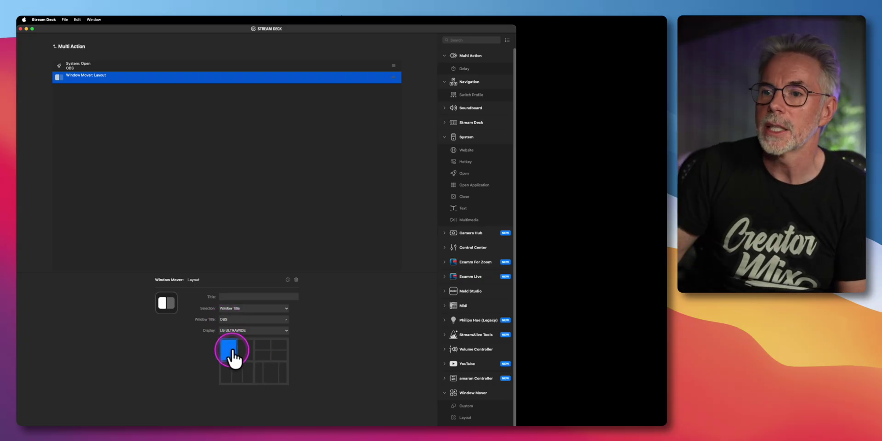
Step: Set the display of the Window Mover Layout action to BenQ PD3420Q and return to the key grid
click(85, 64)
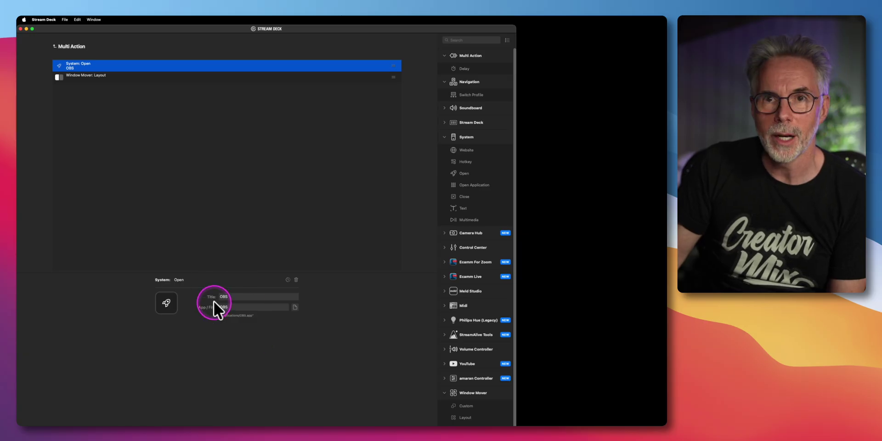
click(127, 77)
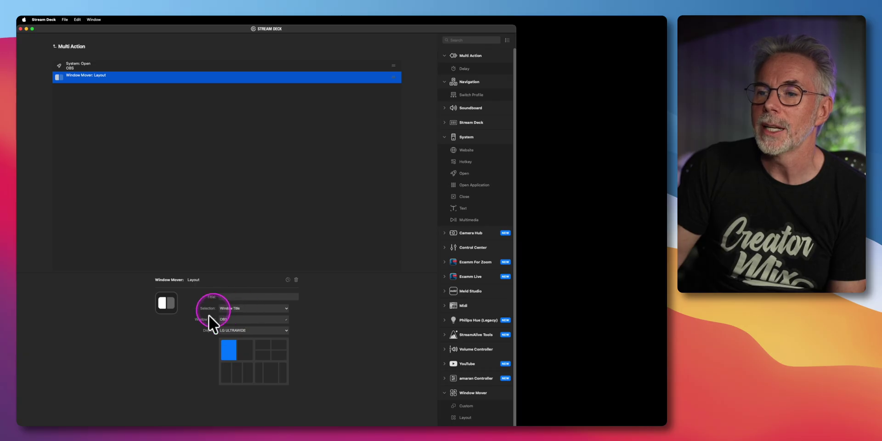
click(232, 330)
click(233, 340)
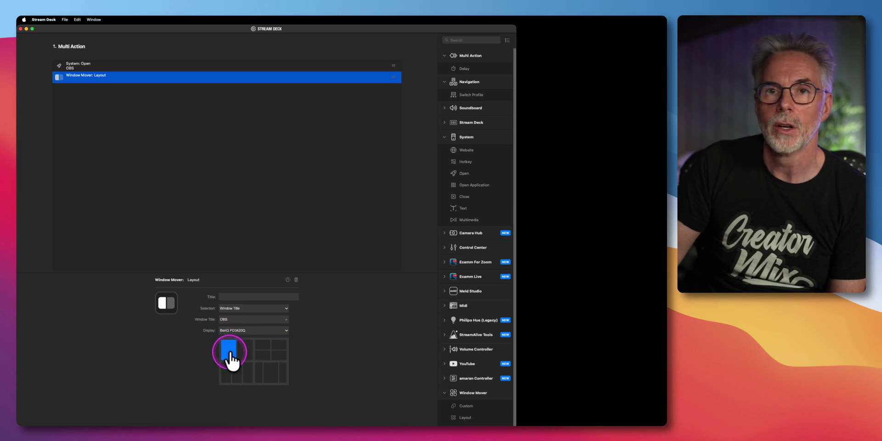
click(53, 46)
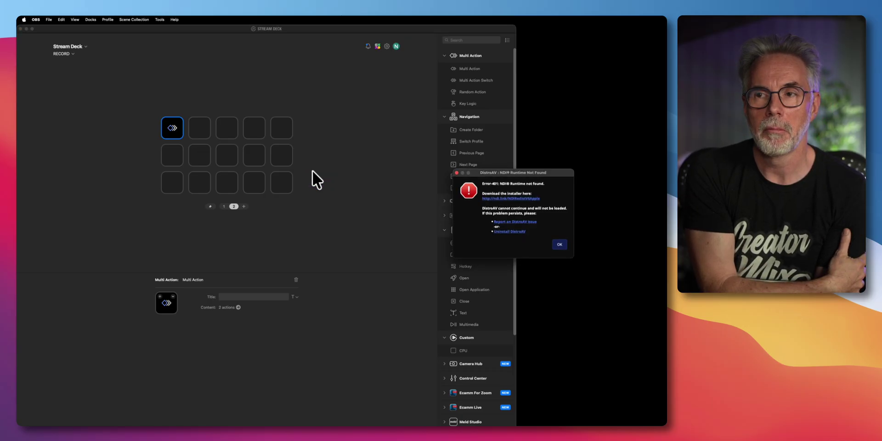
Step: Dismiss the DistroAV NDI runtime error in OBS
click(546, 214)
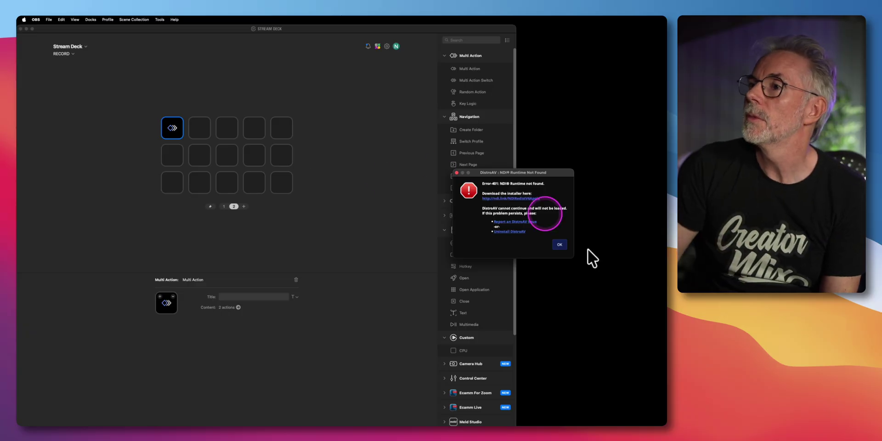
click(561, 242)
click(234, 205)
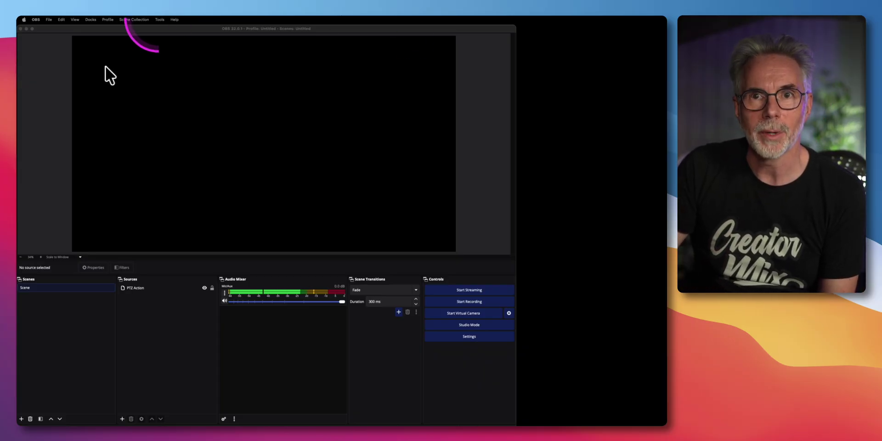
Step: Minimize the OBS window and quit OBS
click(25, 29)
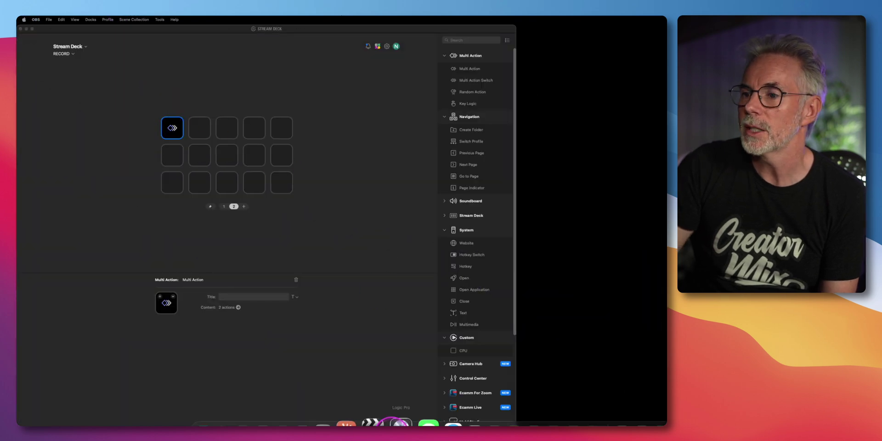
right_click(581, 407)
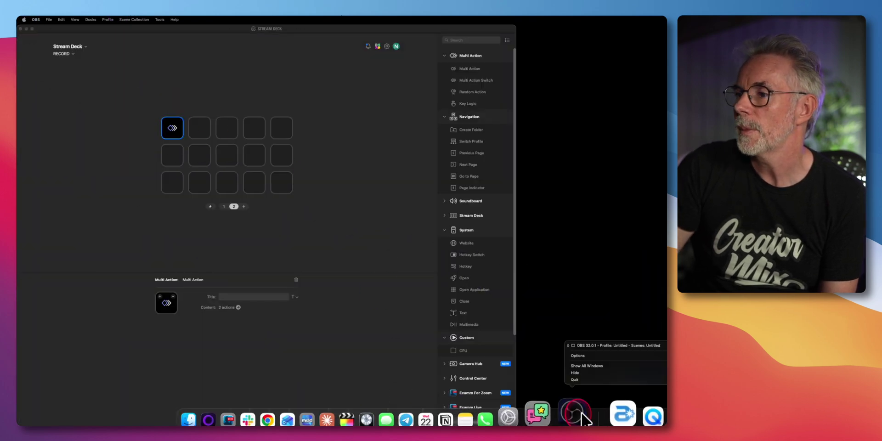
click(574, 379)
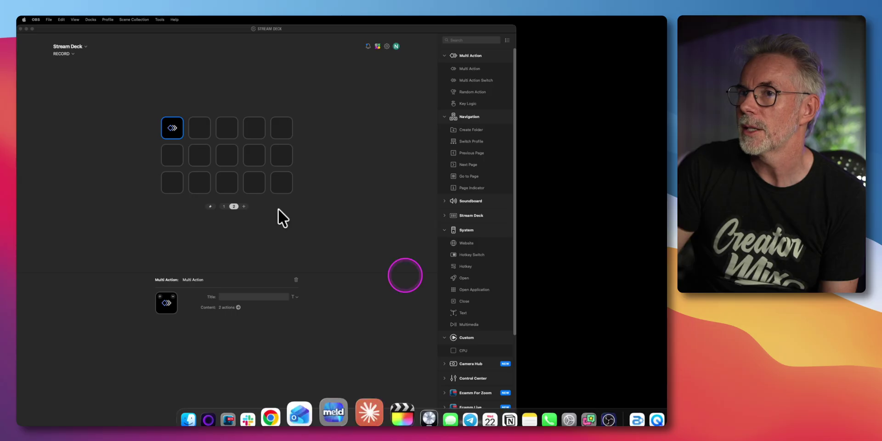
Step: Insert a 5000 ms Delay between the System Open and Window Mover Layout actions of the Multi Action
double_click(176, 133)
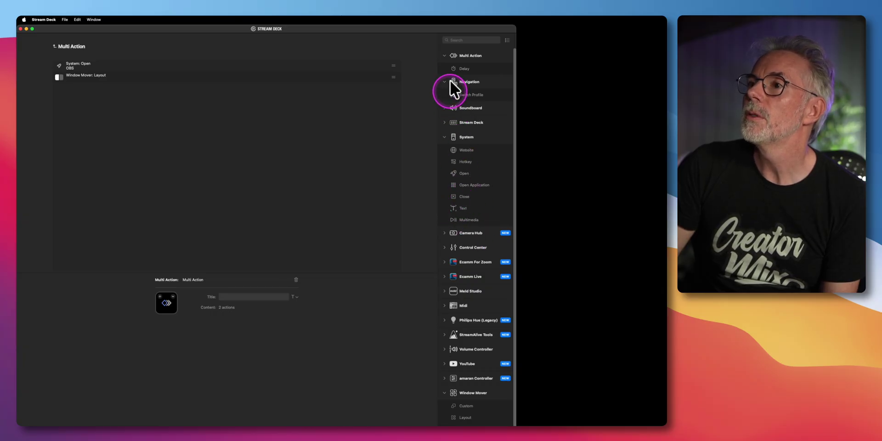
drag(452, 71, 214, 78)
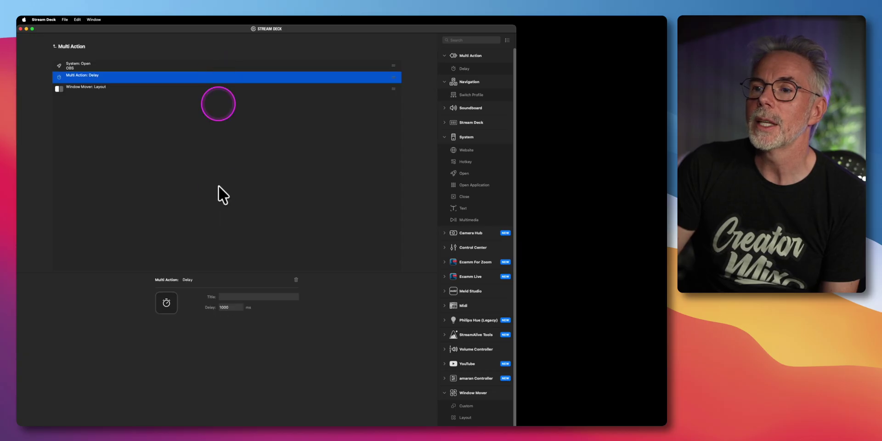
click(231, 297)
drag(232, 307, 209, 305)
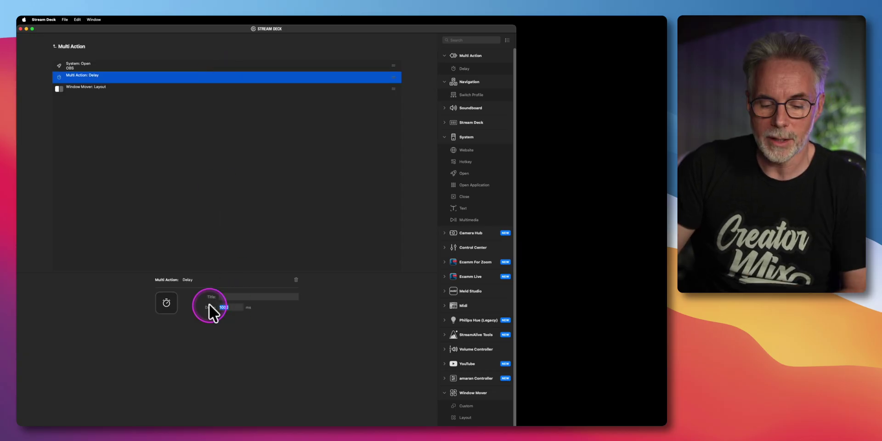
text(5000)
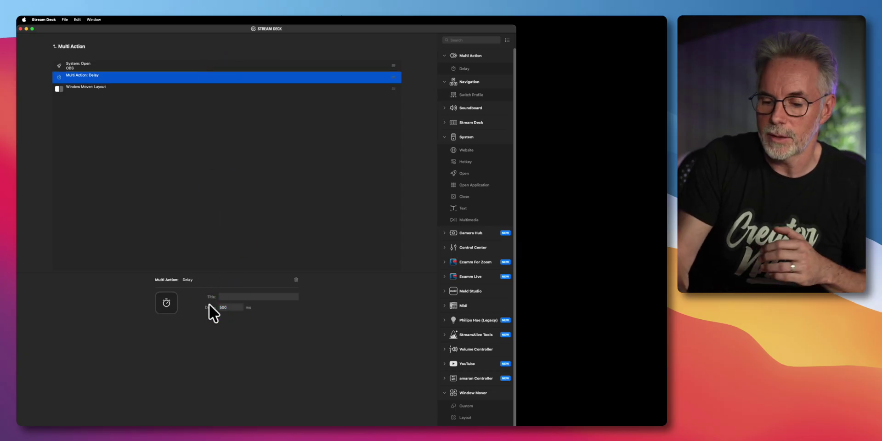
click(197, 193)
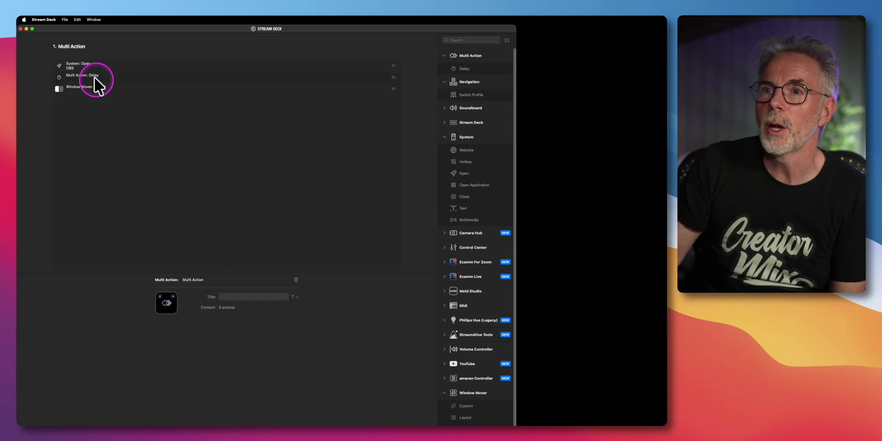
Step: Review the settings of the Open, Delay and Layout actions in order and return to the key grid
click(79, 66)
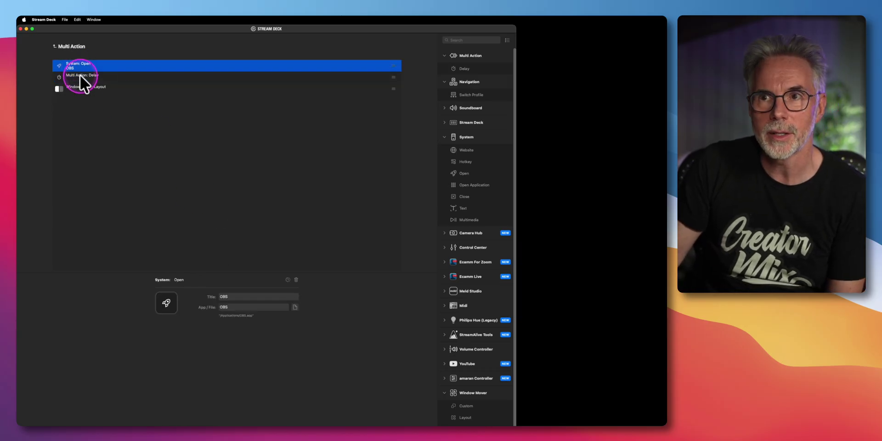
click(80, 75)
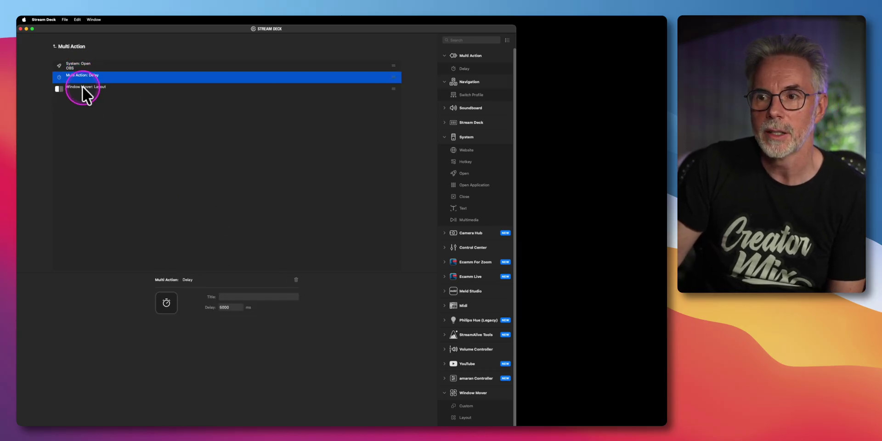
click(82, 86)
click(52, 47)
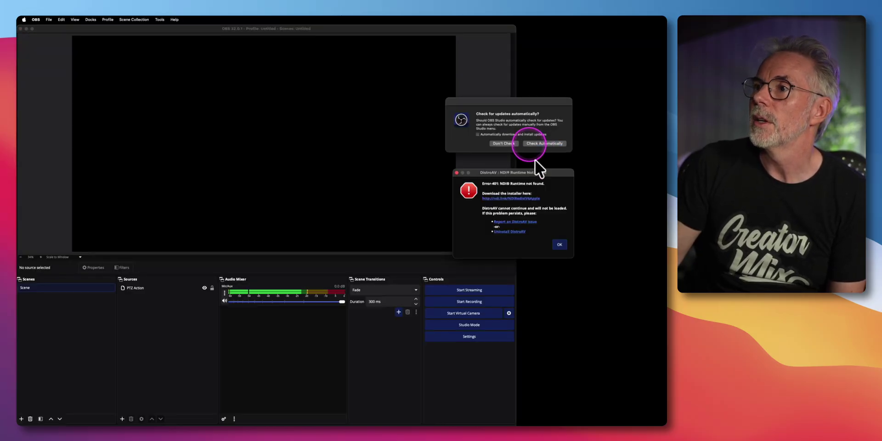
Step: Dismiss the DistroAV error in the reopened OBS and quit OBS
click(559, 244)
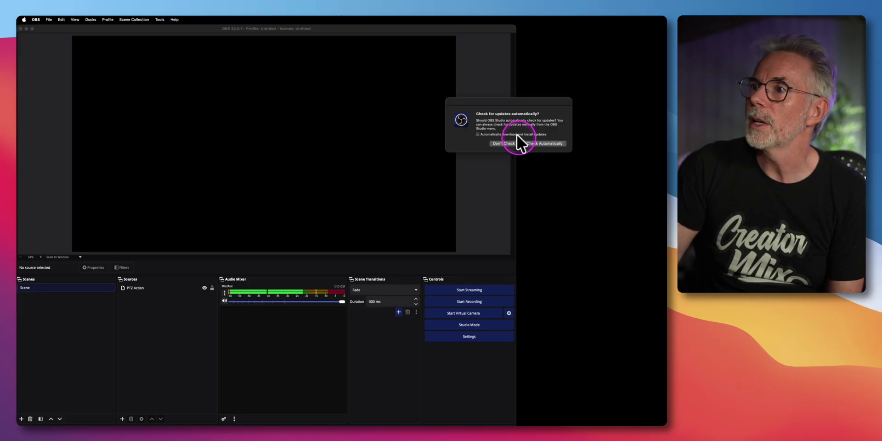
click(40, 23)
click(48, 95)
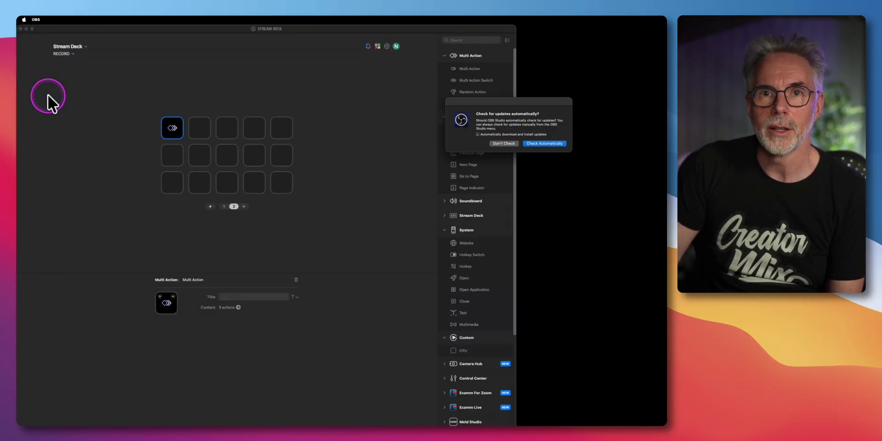